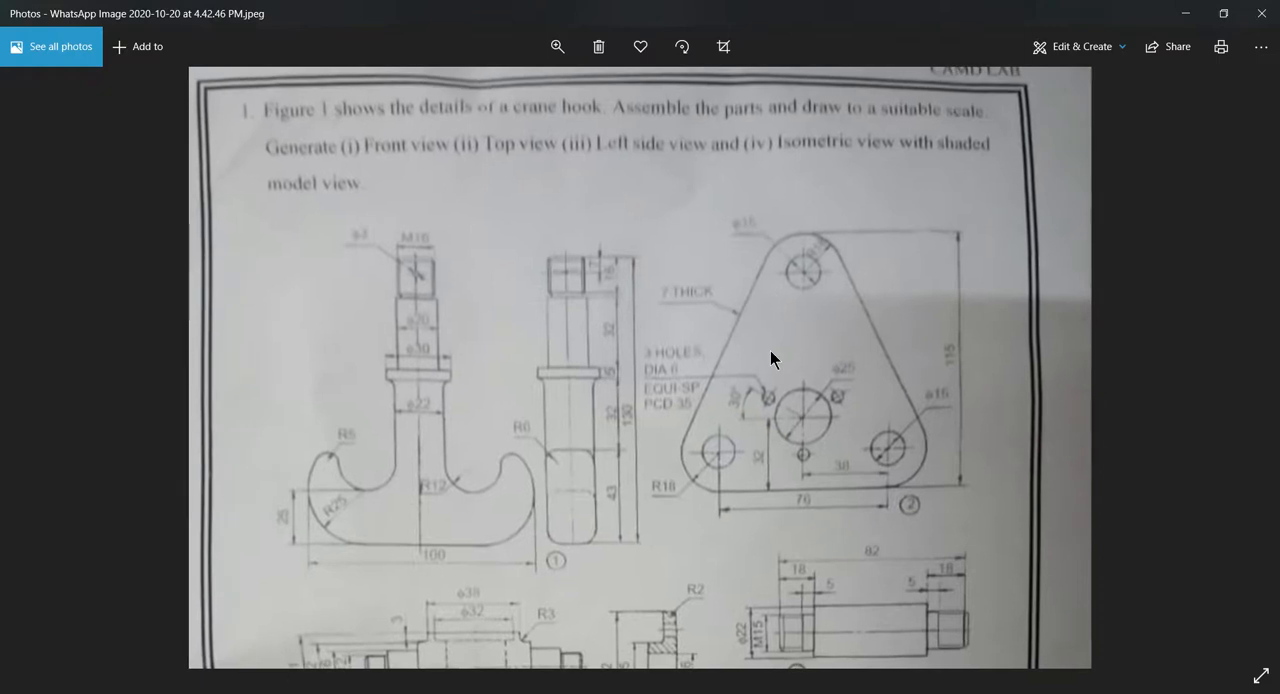
- Enlarge the reference image around the hook and triangular plate views to read their dimensions
click(555, 47)
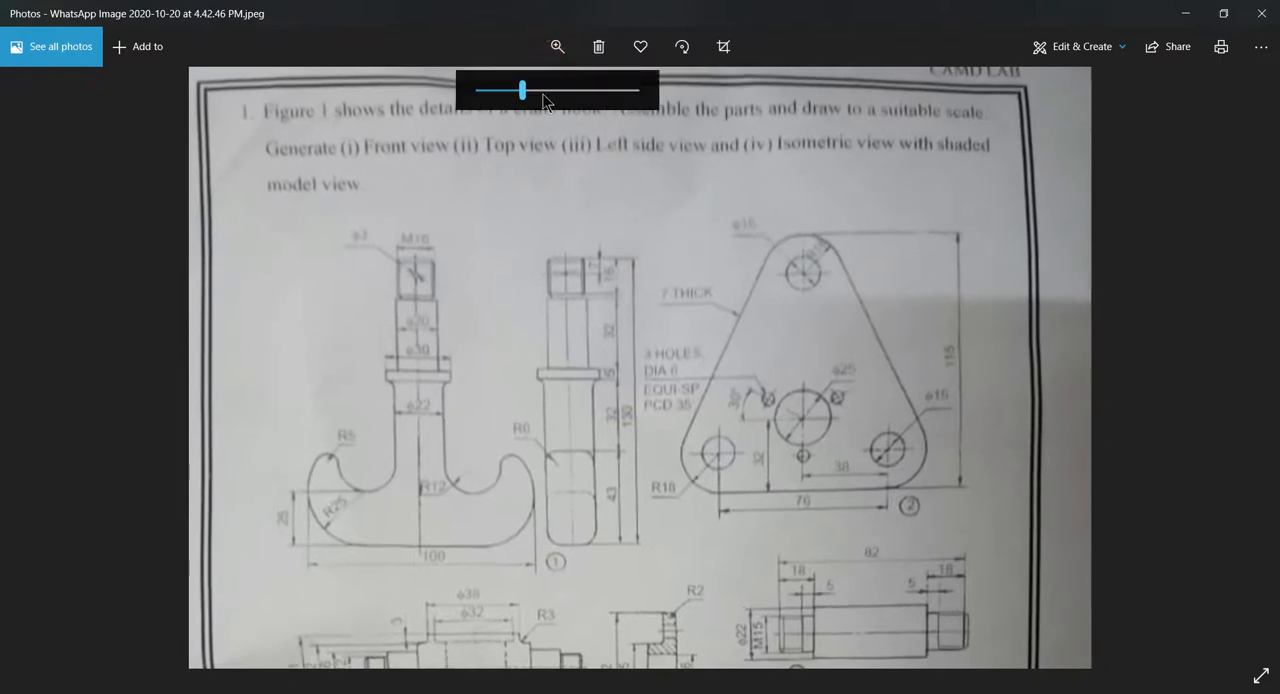
drag(523, 91, 567, 91)
drag(717, 214, 337, 238)
drag(488, 265, 457, 261)
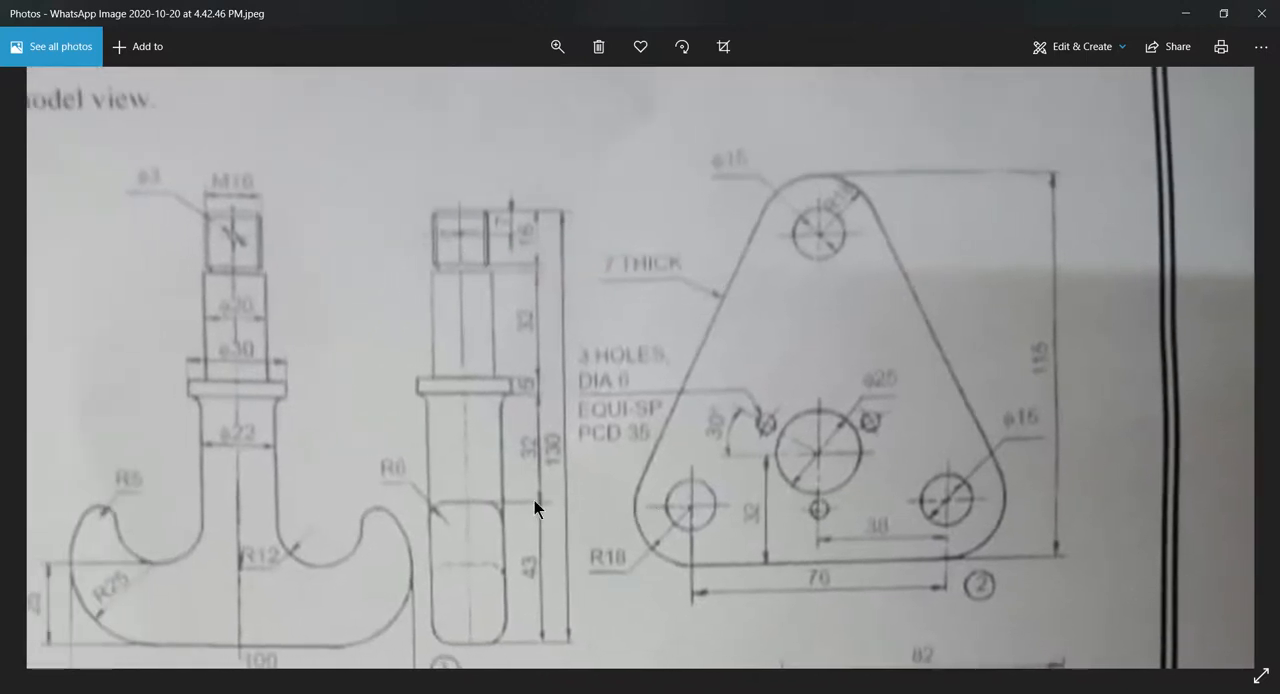
- Switch to SOLIDWORKS, create a new part, and start a sketch on the Top Plane
key(alt+Tab)
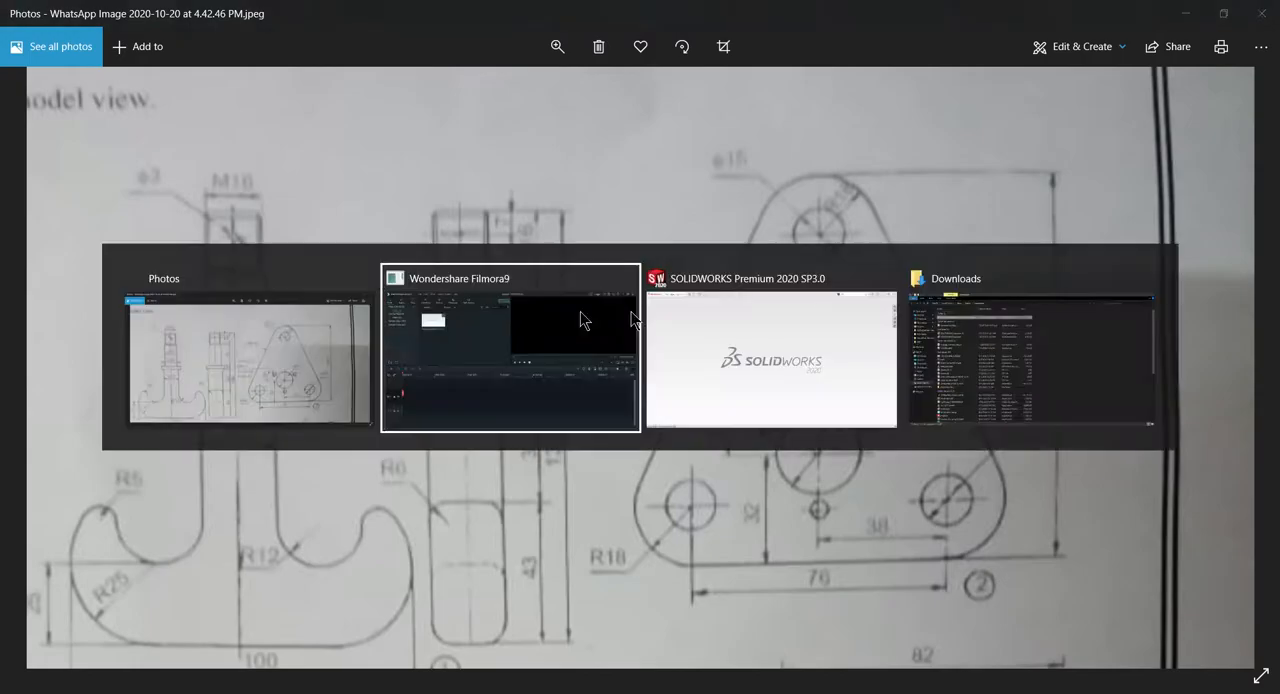
click(751, 358)
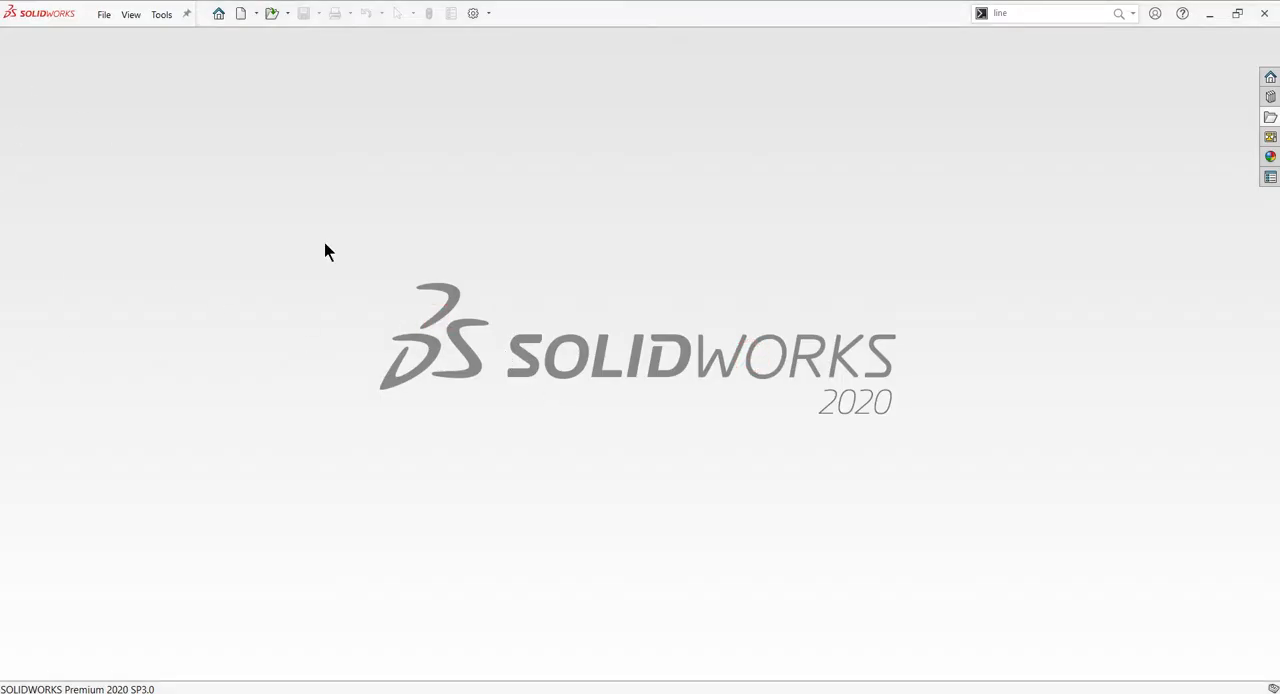
click(240, 13)
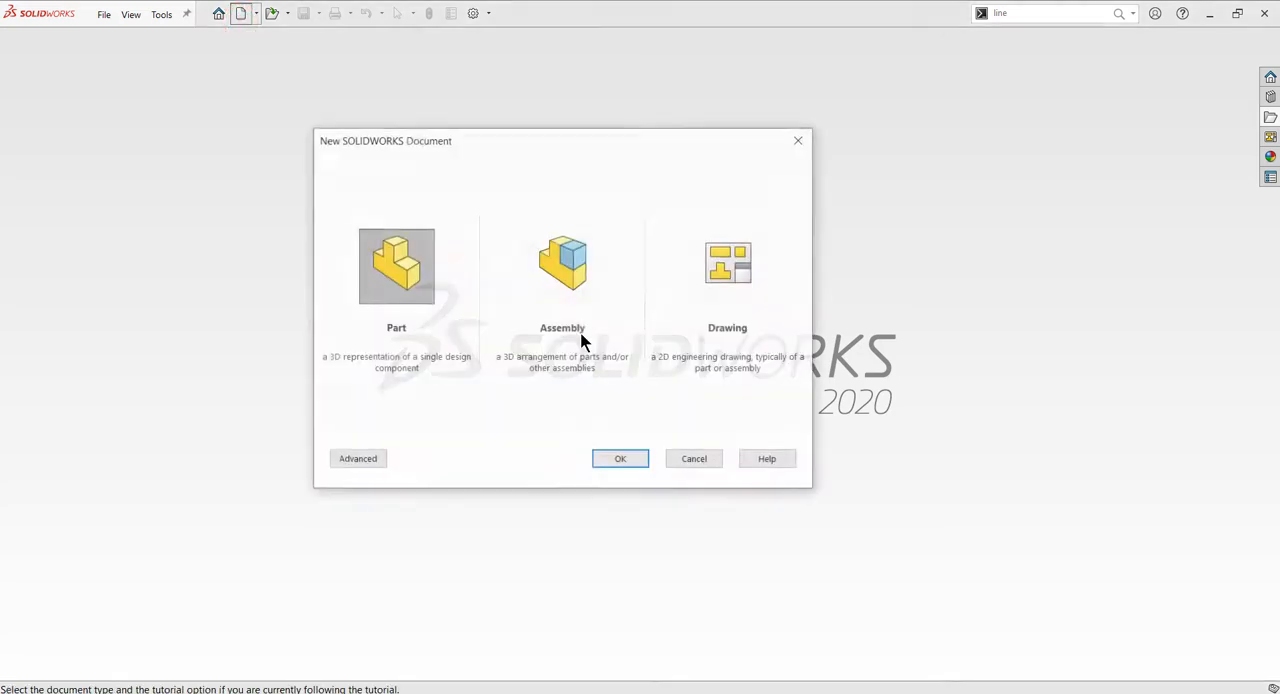
click(614, 457)
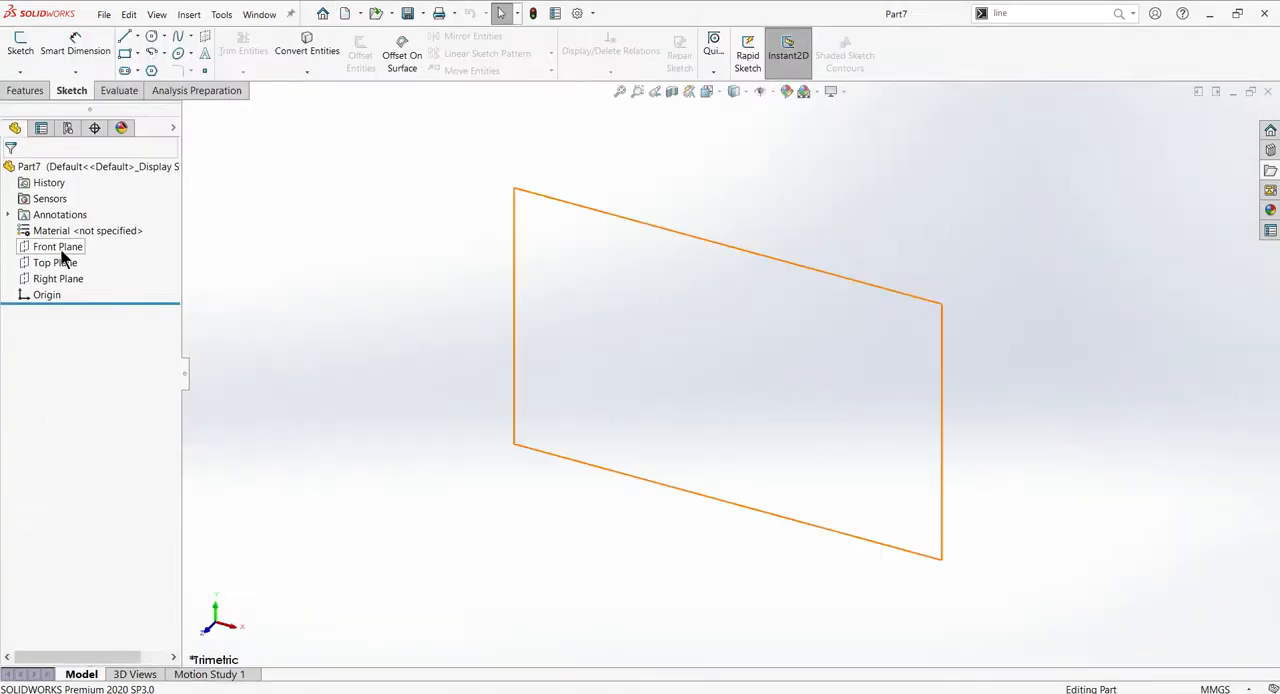
click(51, 262)
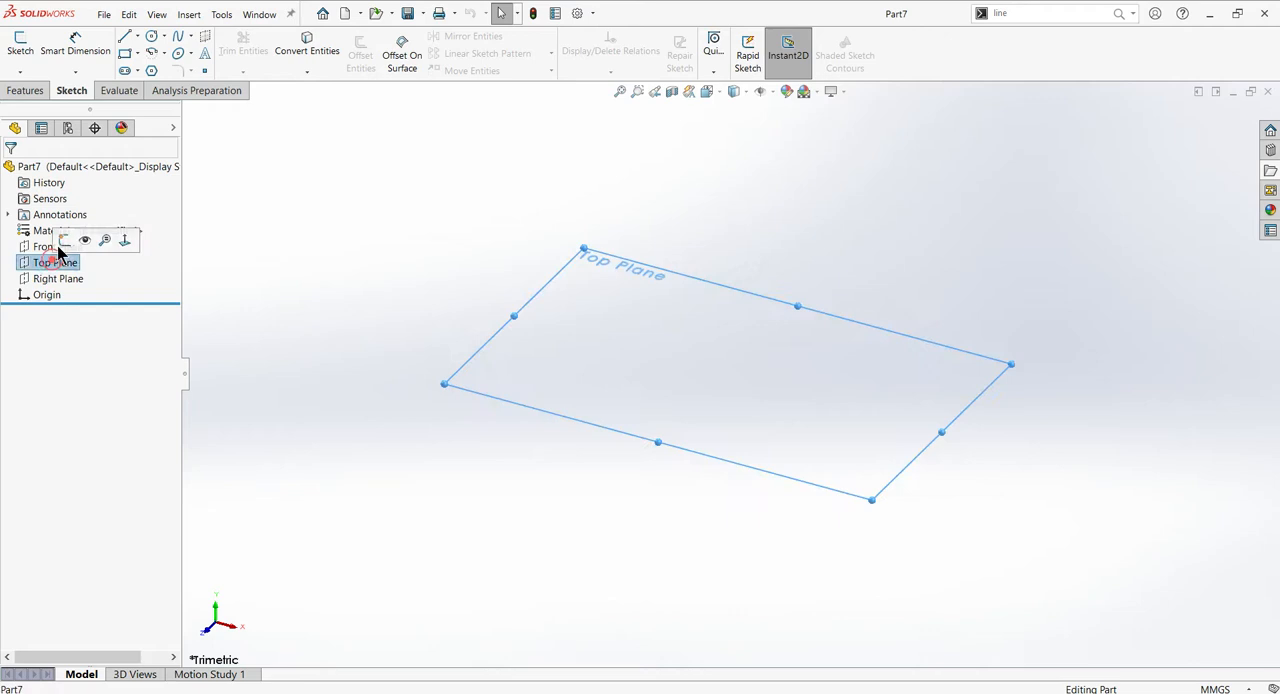
click(57, 237)
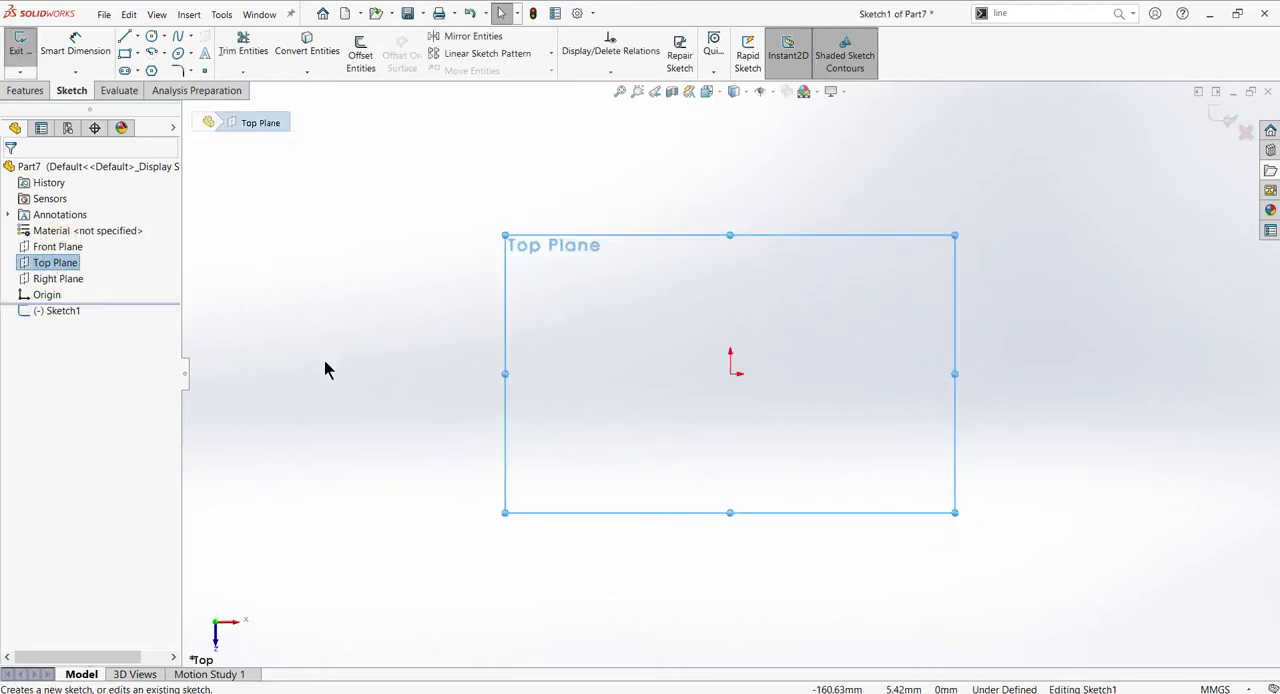
- Draw a three-sided polygon using the inscribed circle option, centred on the origin, with sides about 90 mm long
click(151, 70)
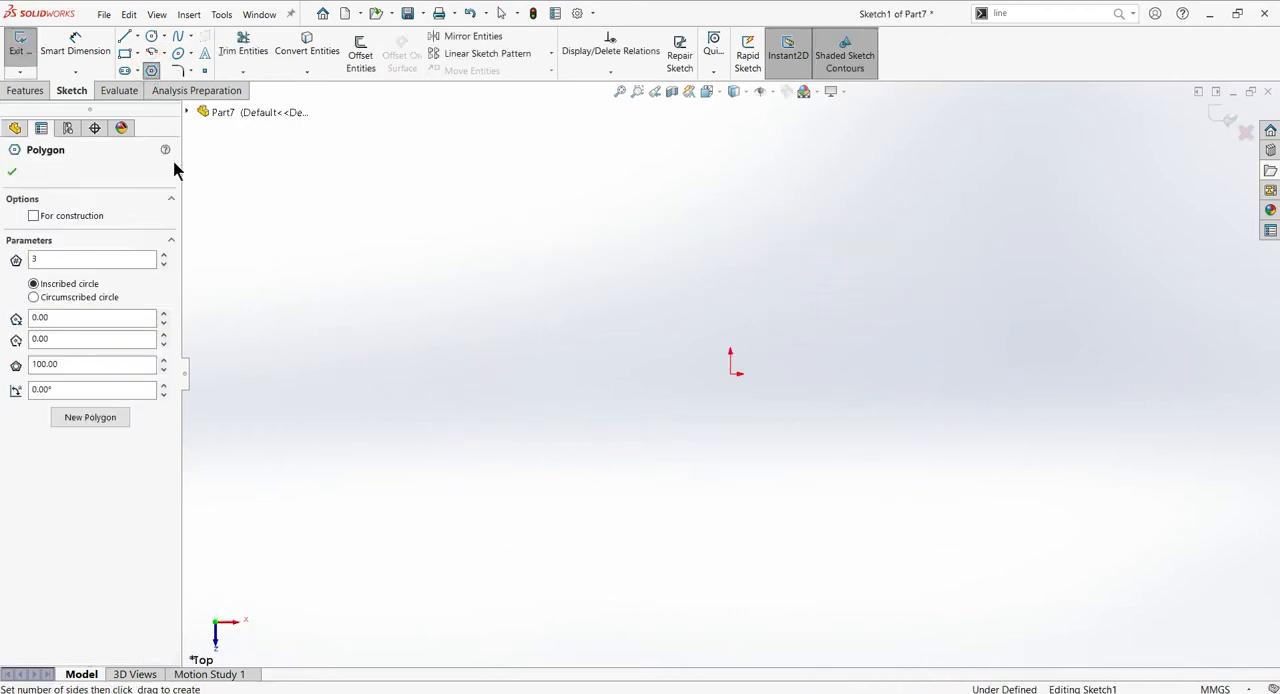
click(64, 256)
click(732, 374)
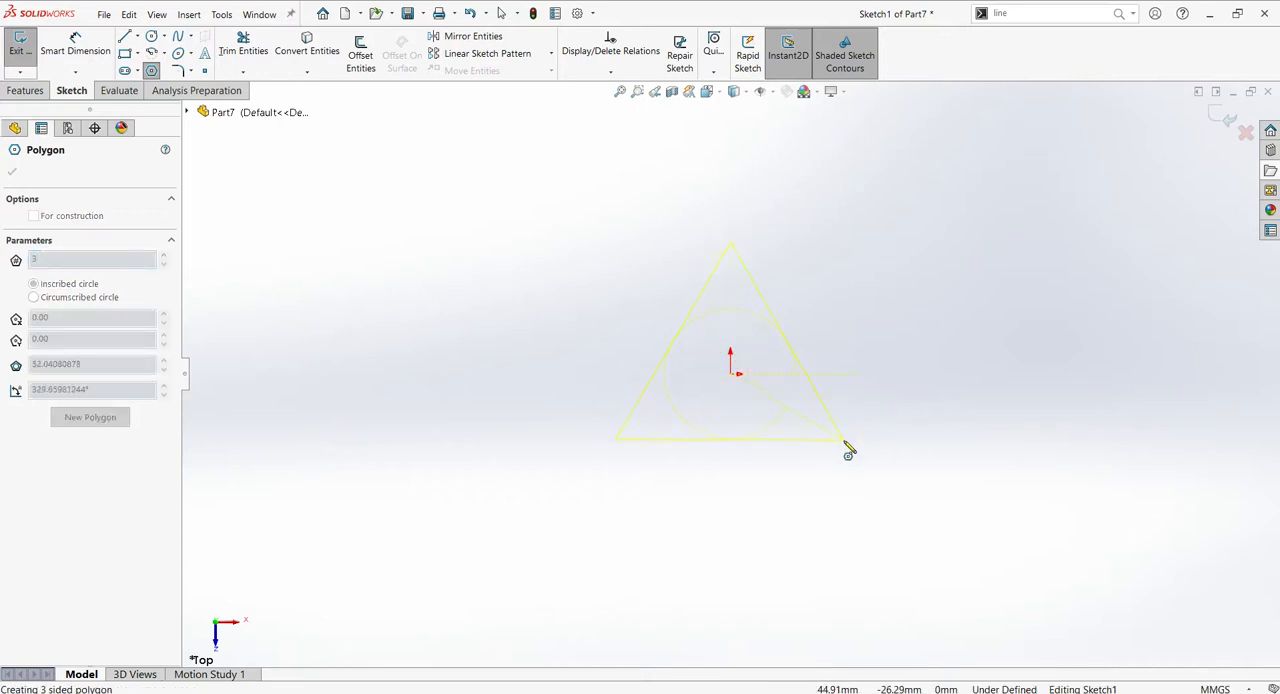
click(843, 440)
key(Escape)
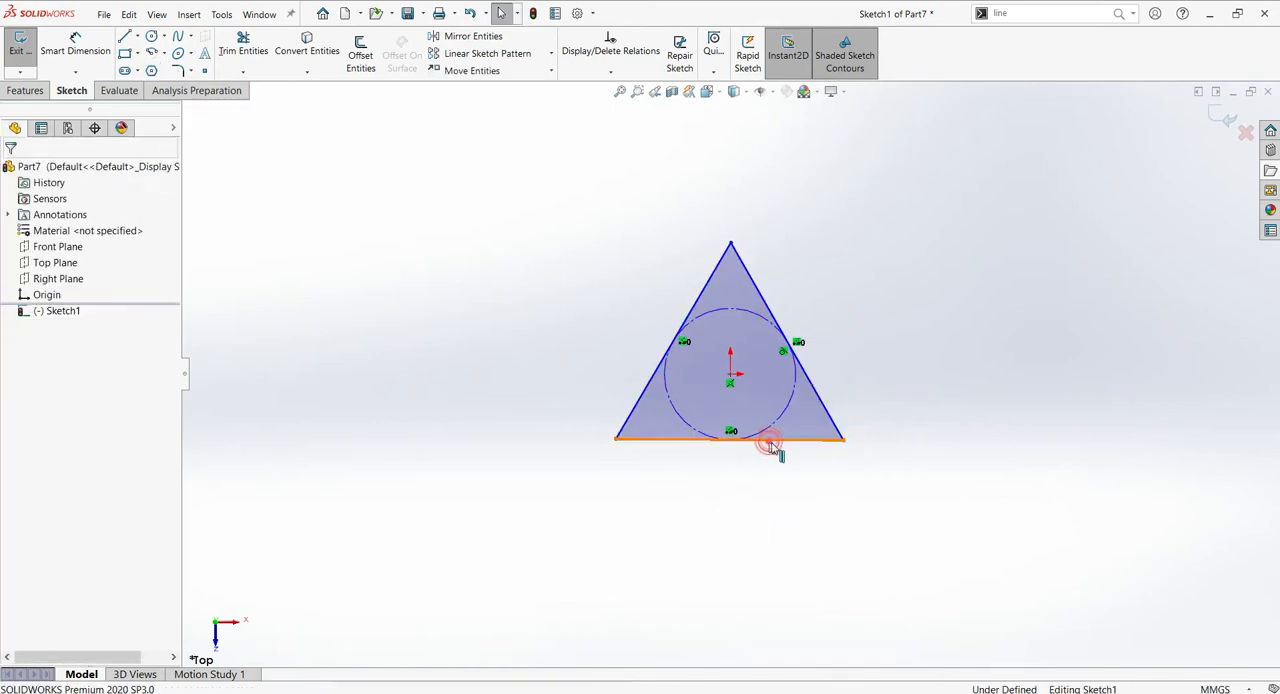
- Add a horizontal relation to the triangle's base line
click(768, 439)
click(808, 387)
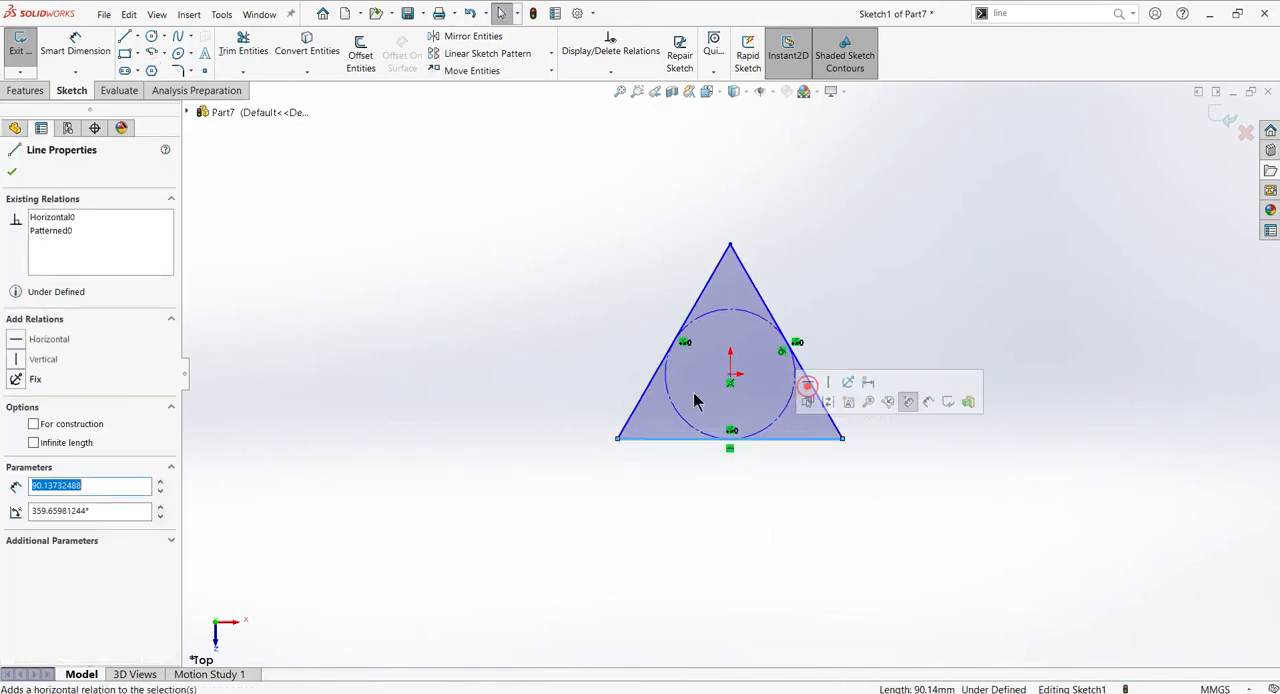
click(558, 392)
- Dimension the triangle's height from the apex to the base line as 115 mm
right_drag(446, 404, 490, 376)
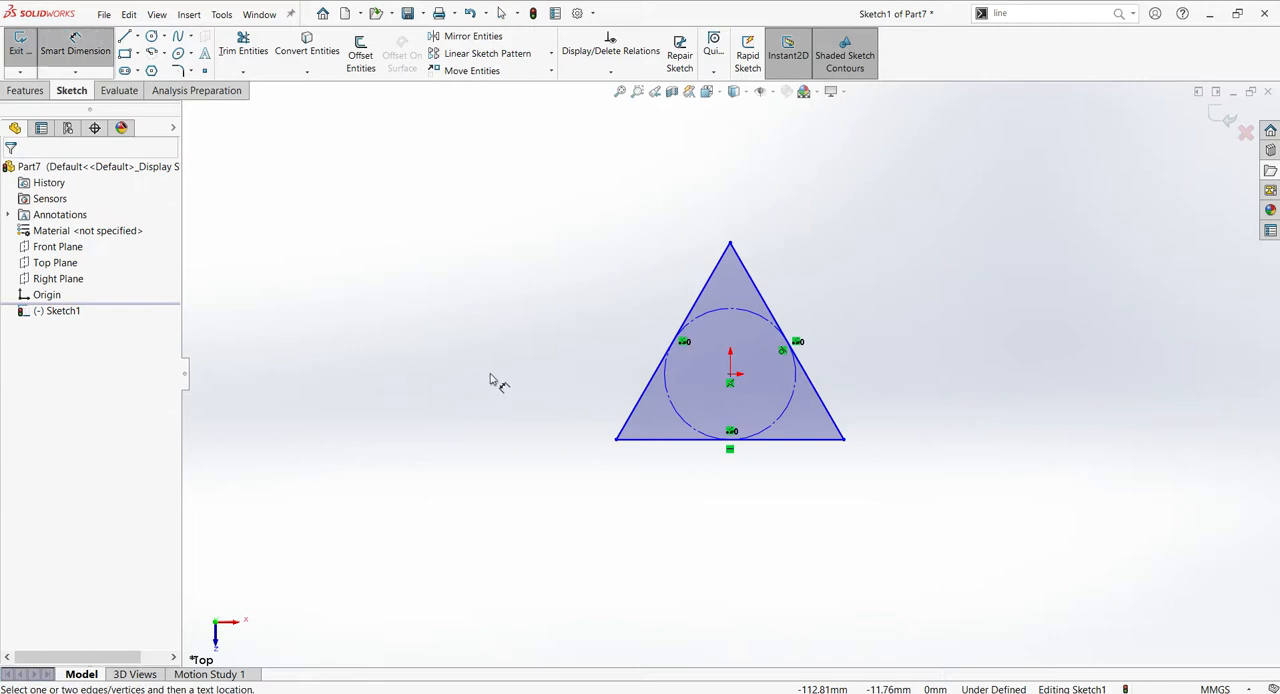
click(730, 243)
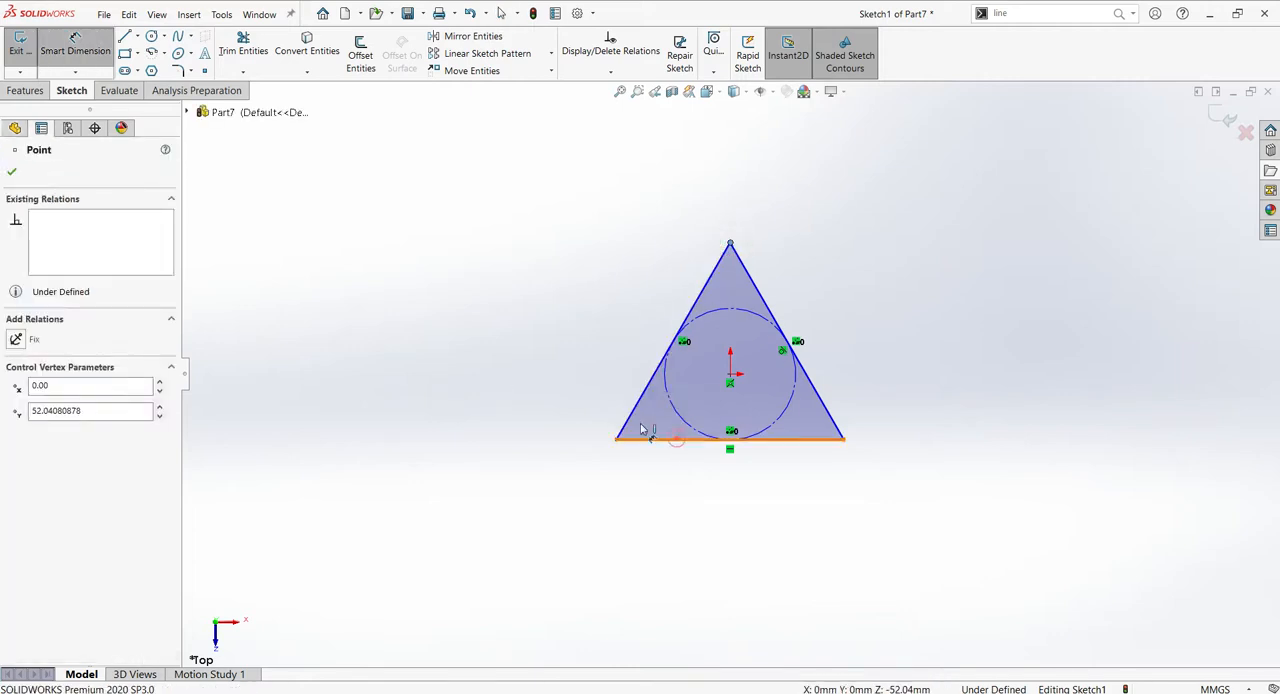
click(680, 440)
click(446, 366)
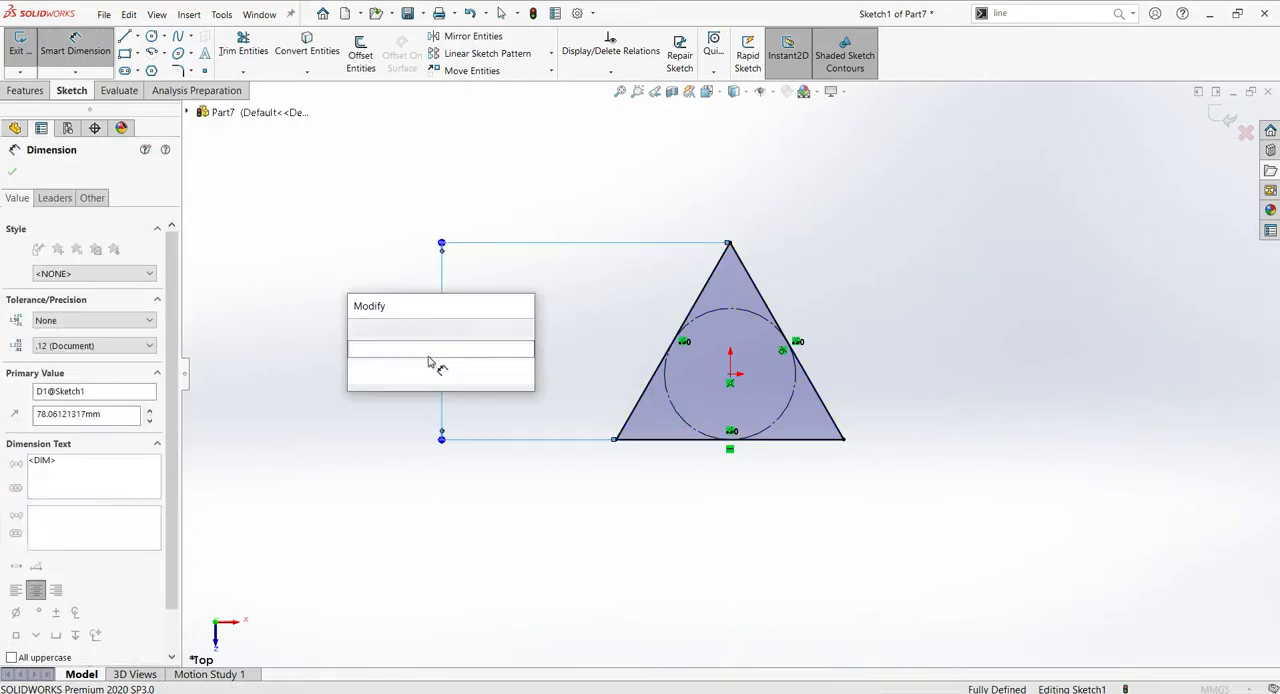
text(115)
key(Return)
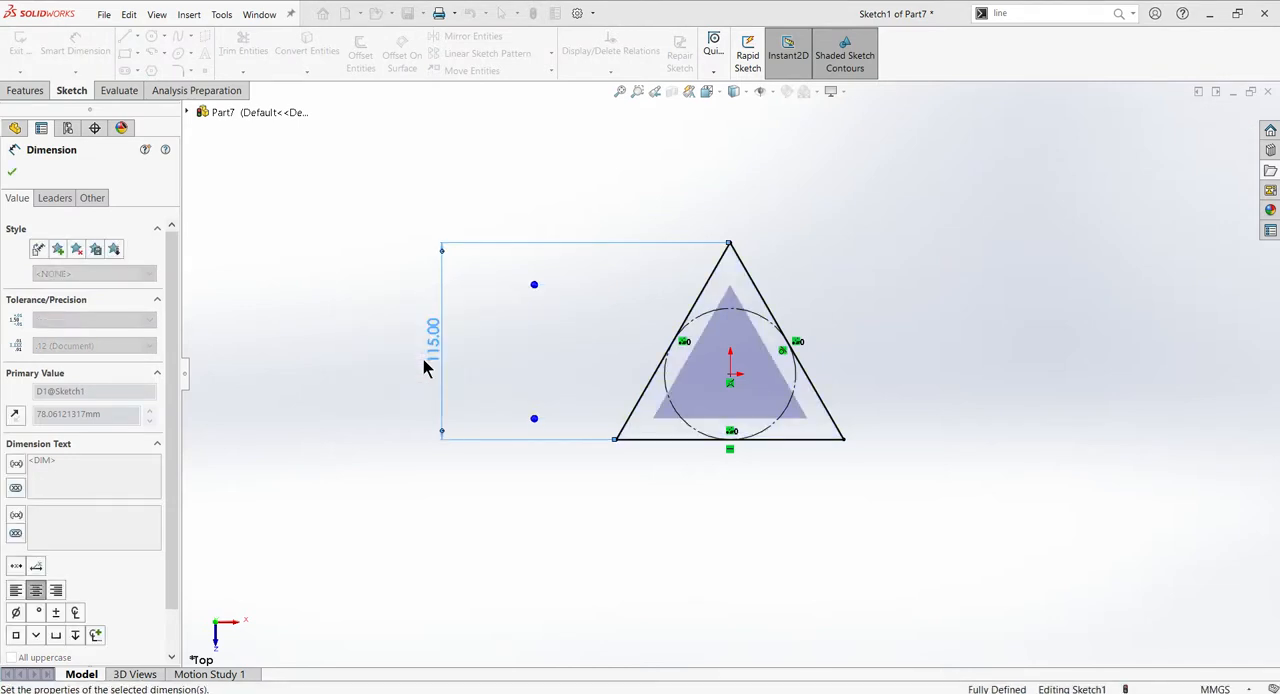
key(Escape)
- Check the reference drawing and round all three triangle corners with 18 mm sketch fillets
key(alt+Tab)
key(alt+Tab)
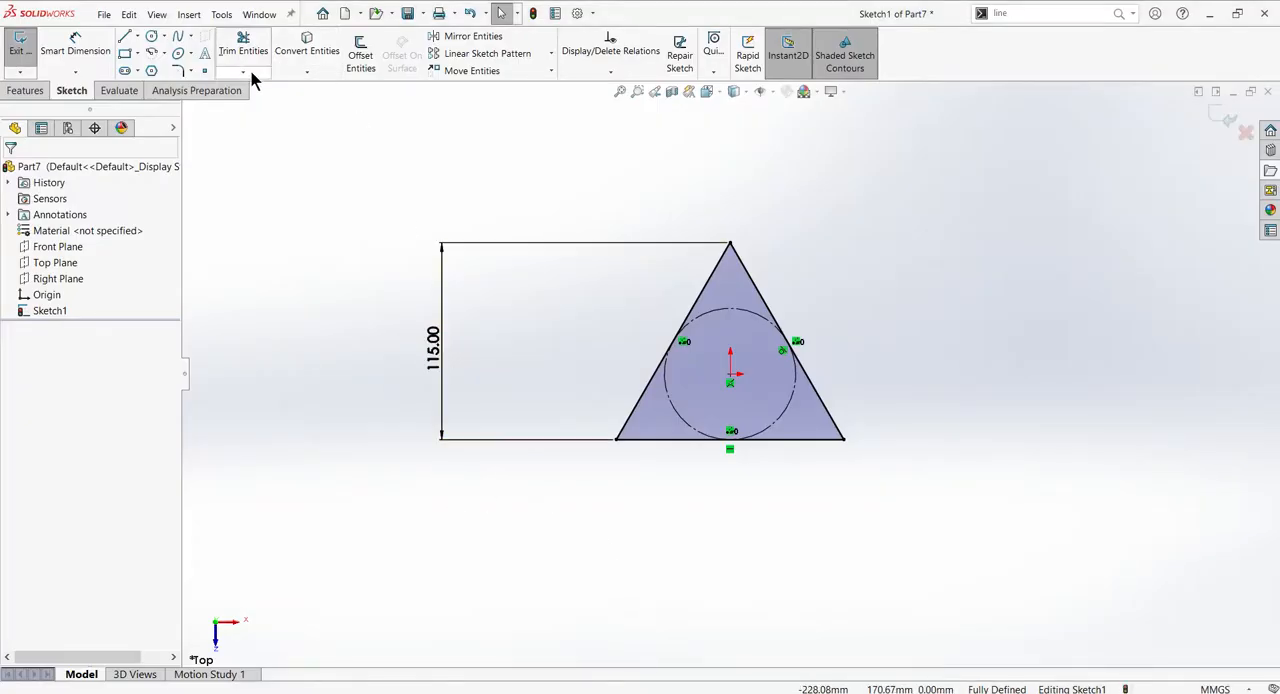
click(177, 70)
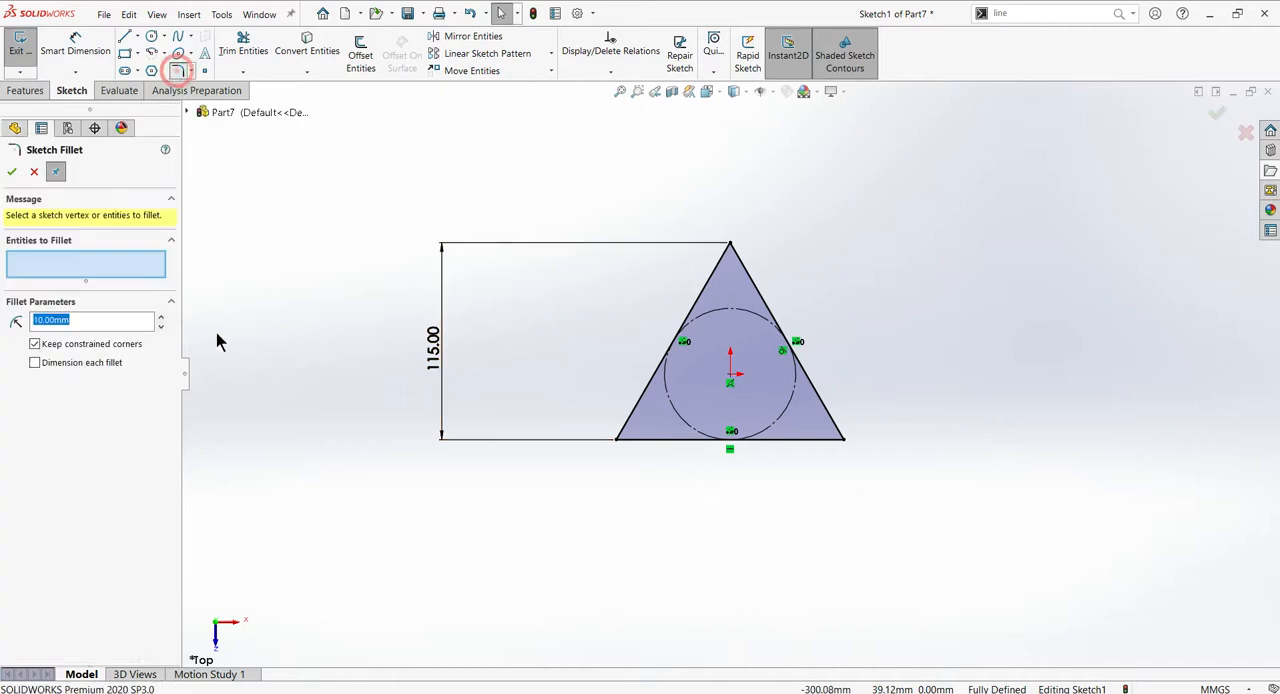
click(103, 323)
text(18)
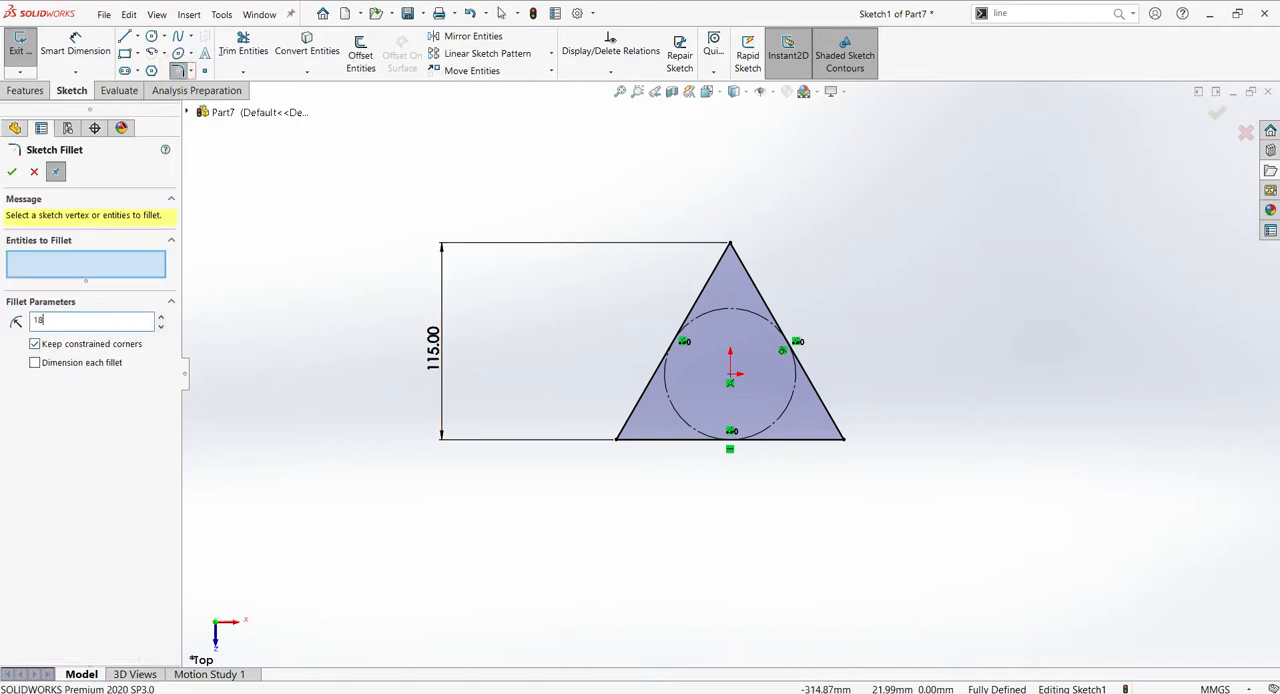
click(240, 372)
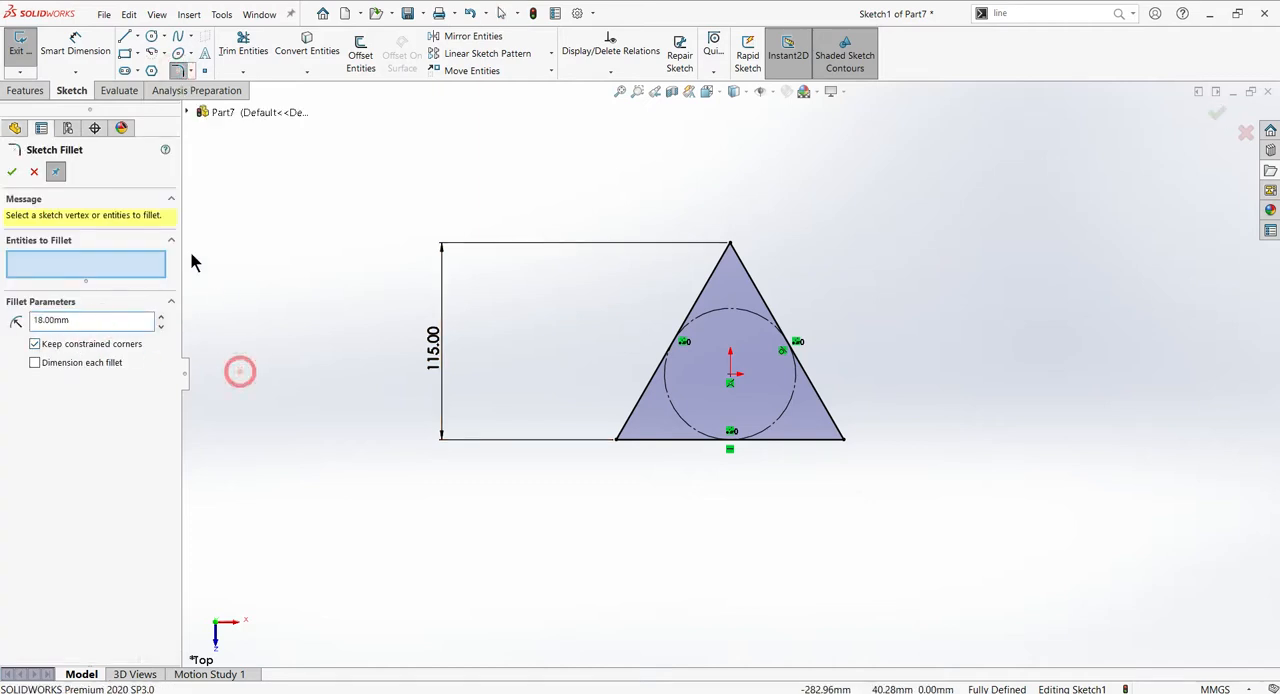
click(617, 440)
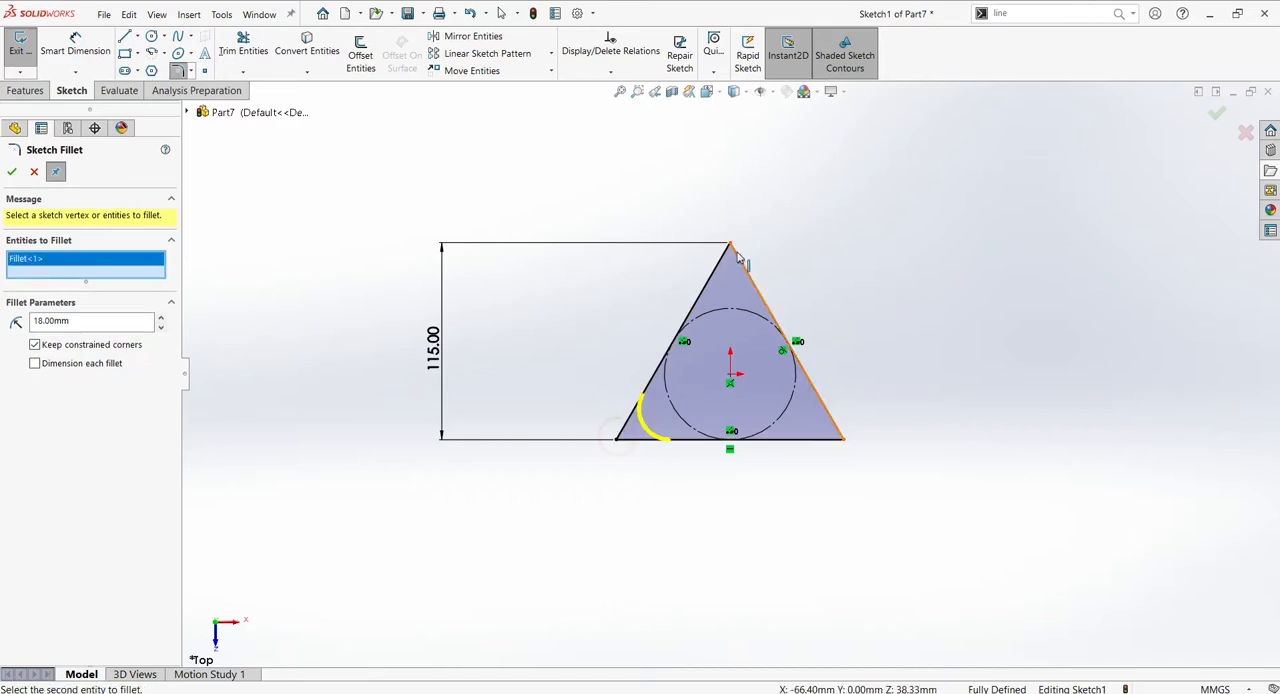
click(731, 246)
click(844, 441)
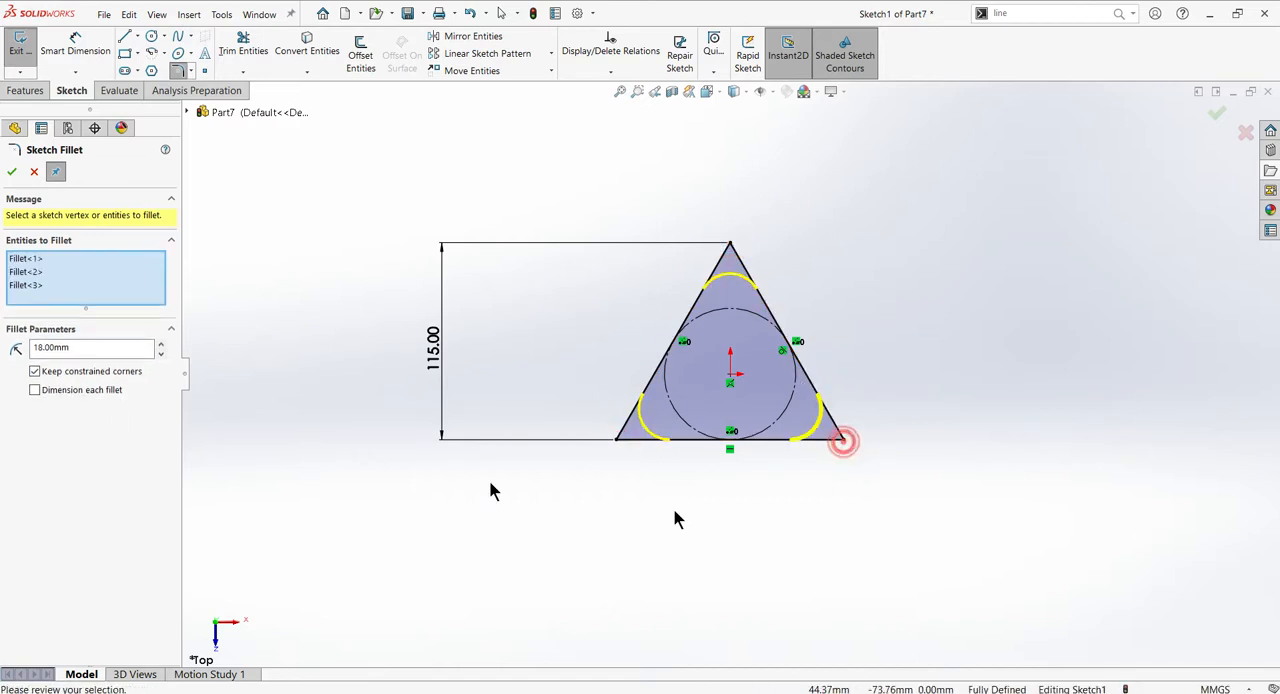
click(11, 172)
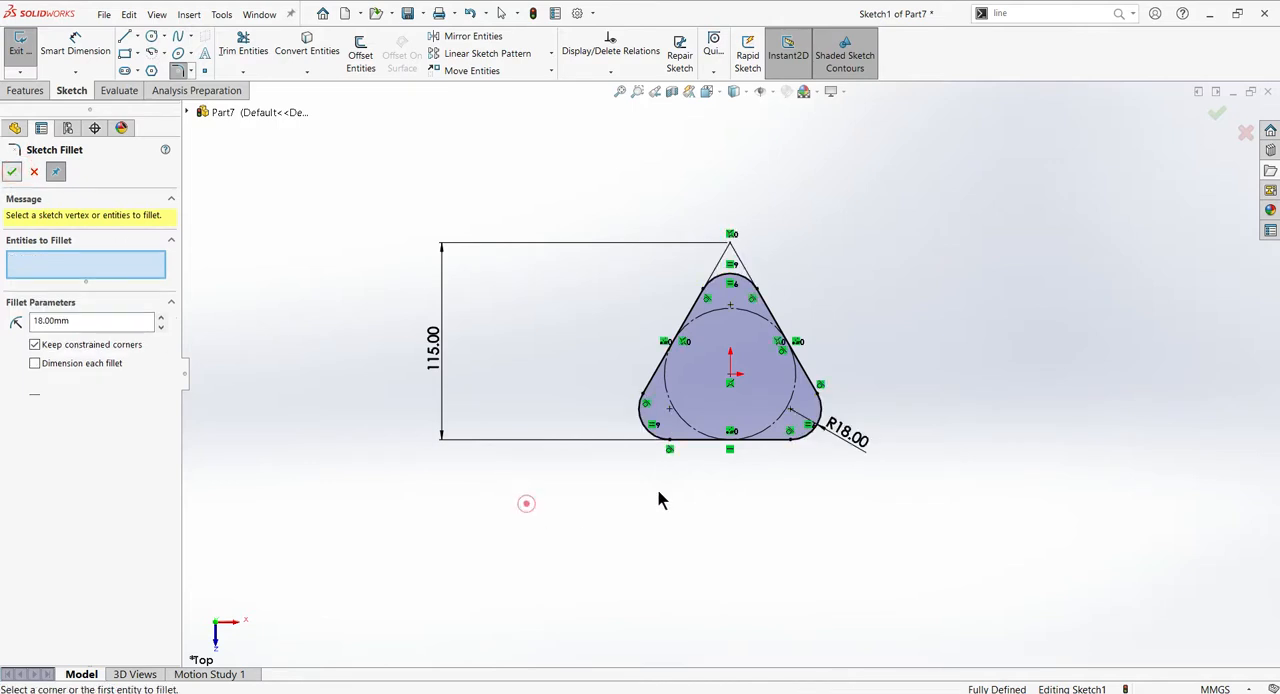
right_click(700, 469)
click(550, 346)
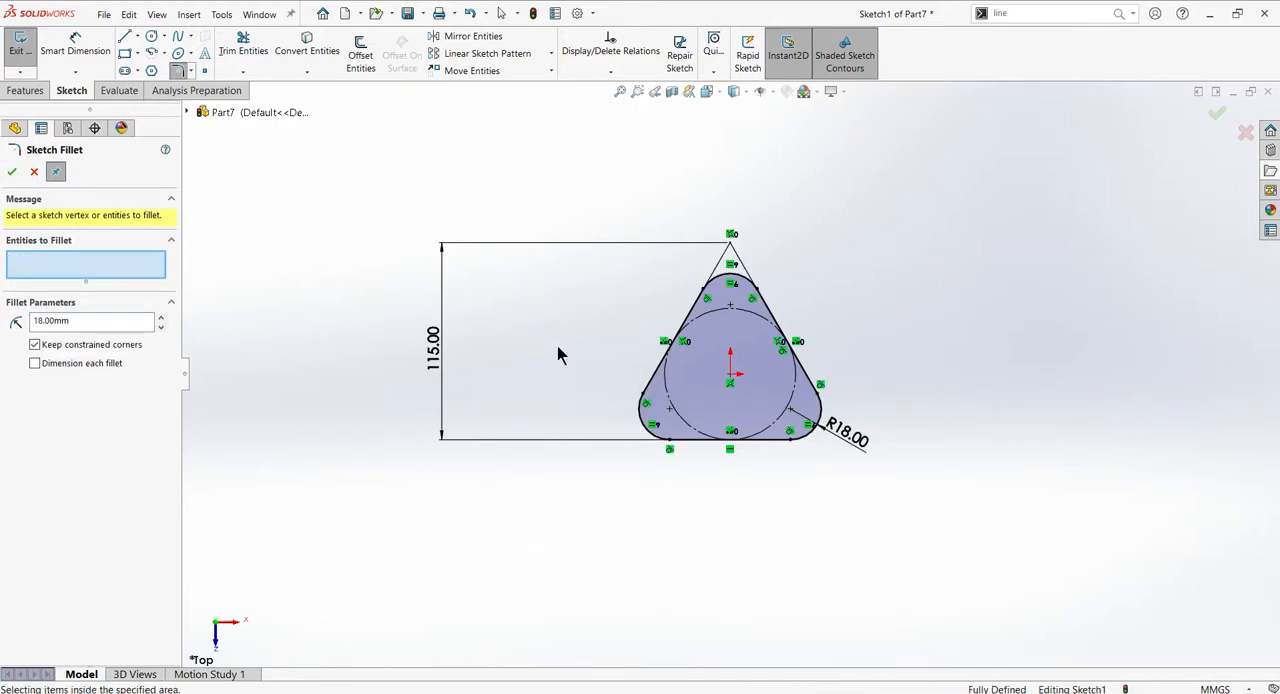
scroll(557, 345, up, 2)
click(11, 172)
scroll(750, 406, down, 5)
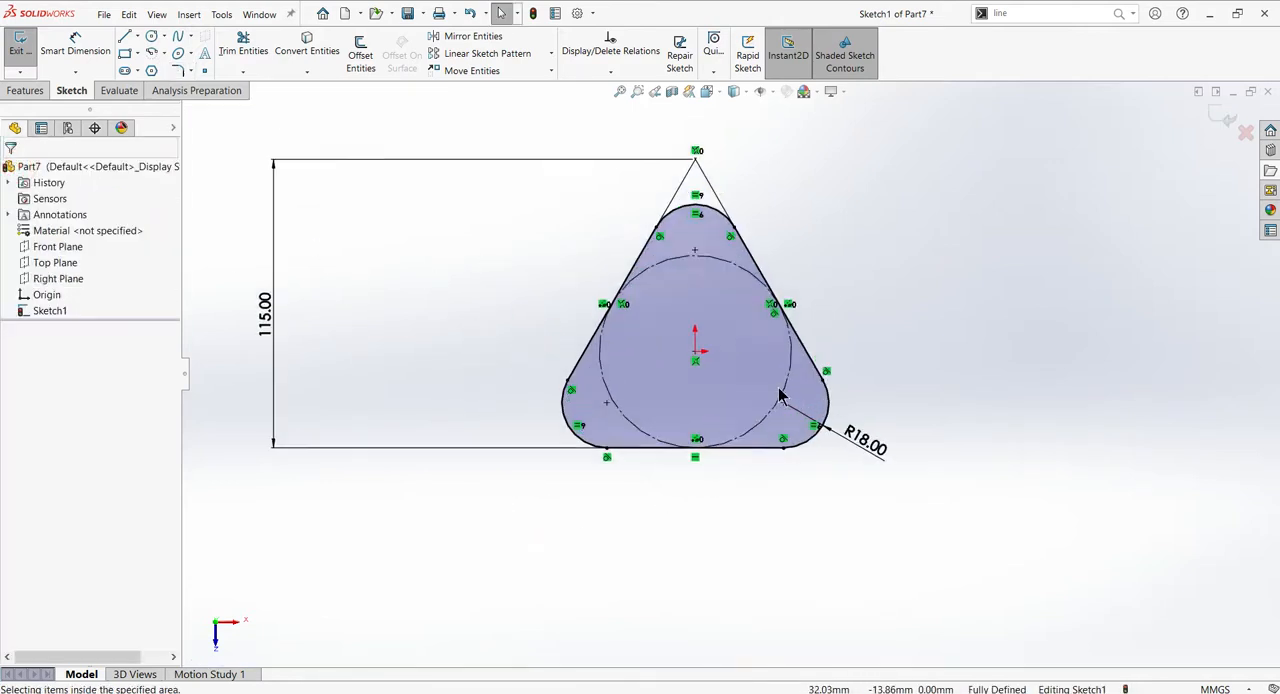
- Draw a 15 mm diameter circle at the centre of each of the three corner fillets, following the reference drawing
key(alt+Tab)
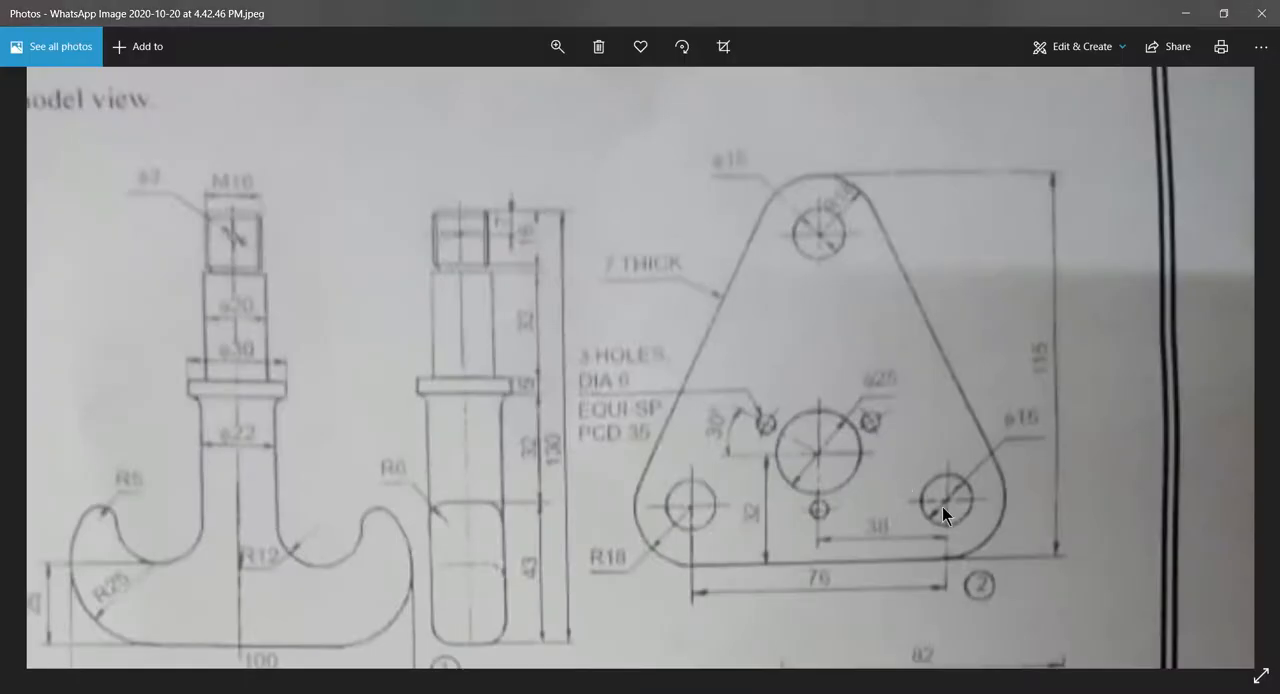
key(alt+Tab)
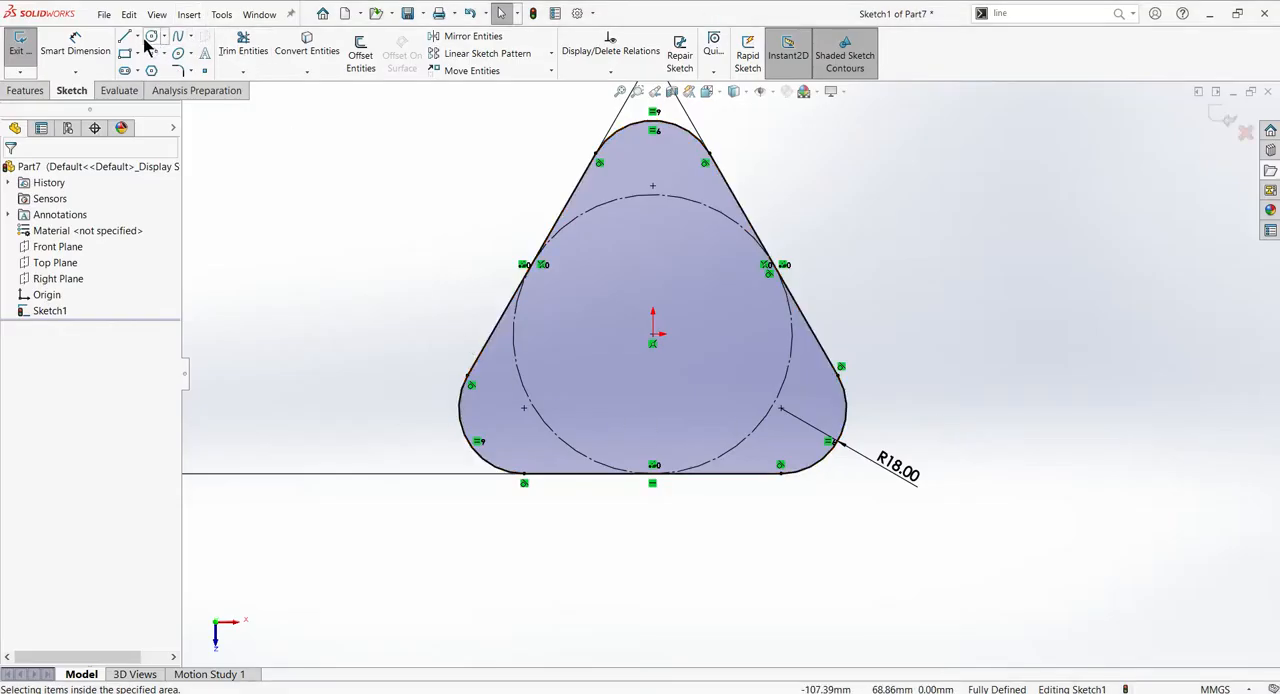
click(150, 37)
click(653, 185)
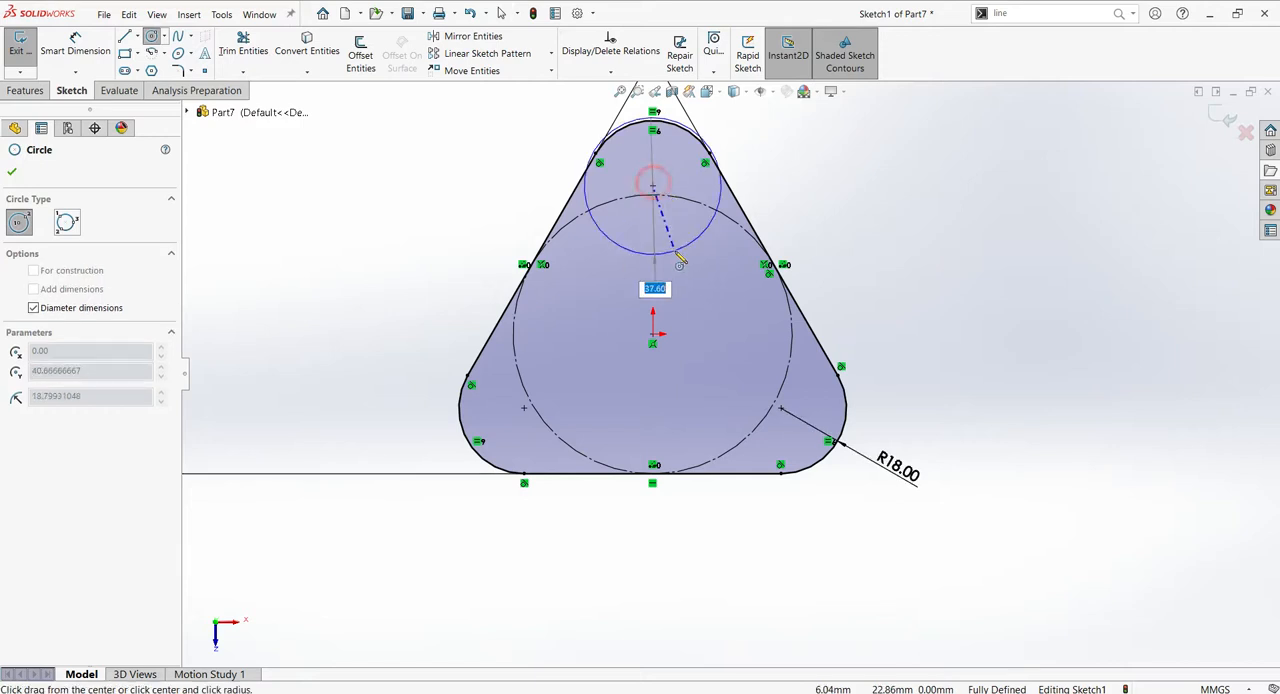
text(15)
key(Return)
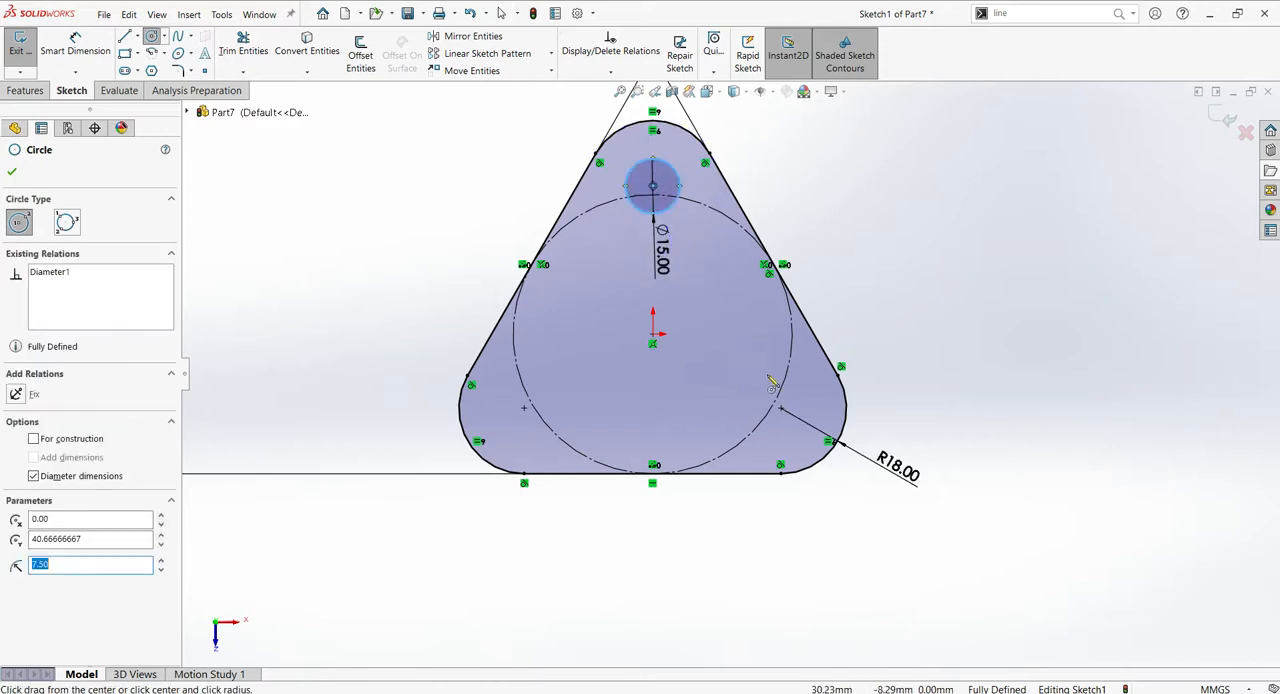
click(780, 408)
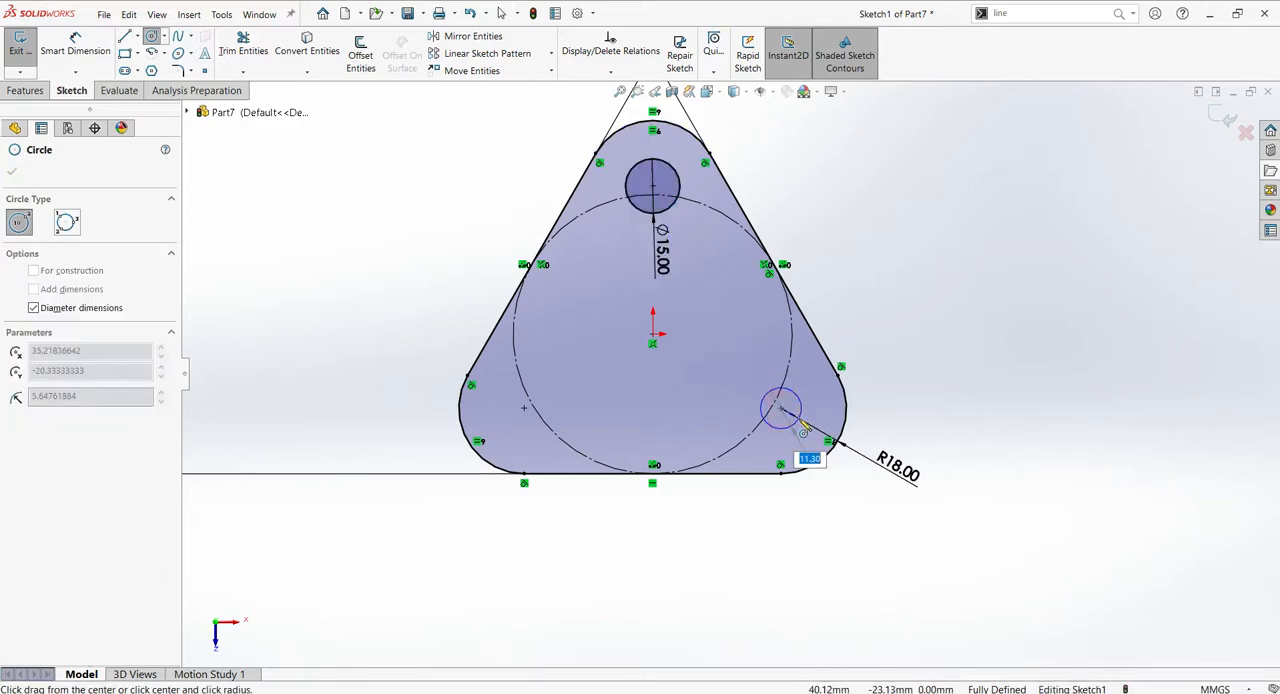
text(15)
key(Return)
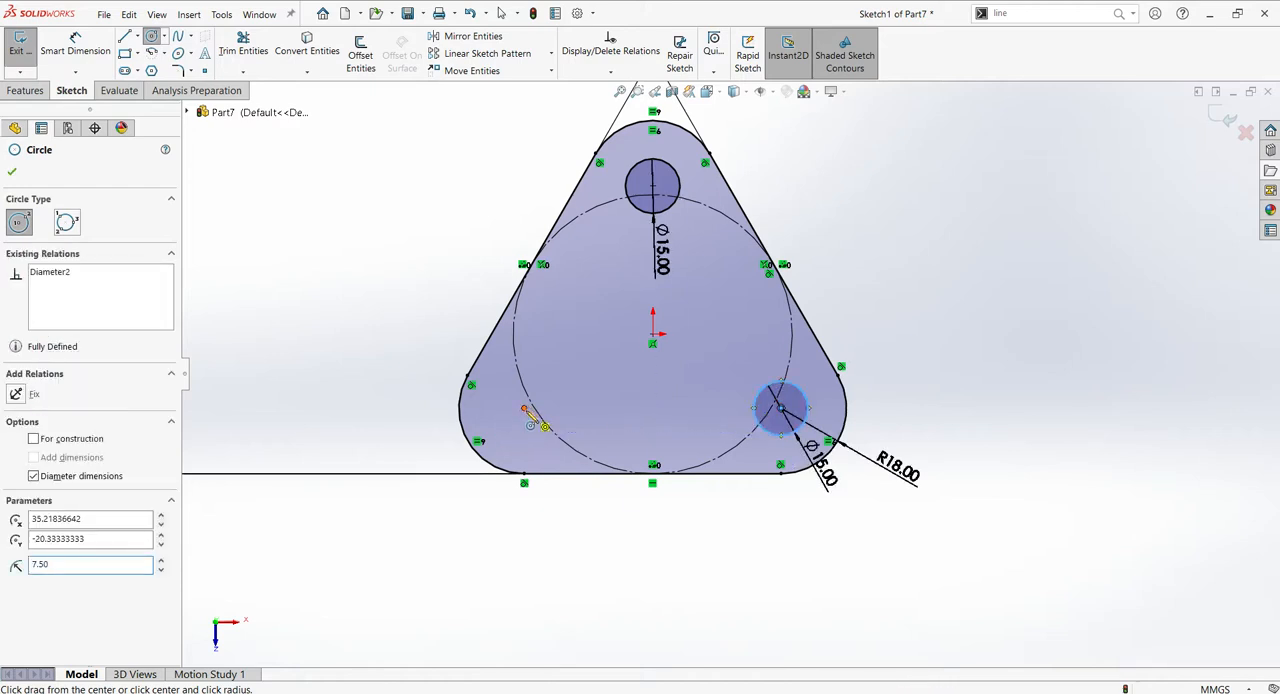
click(524, 408)
text(15)
key(Return)
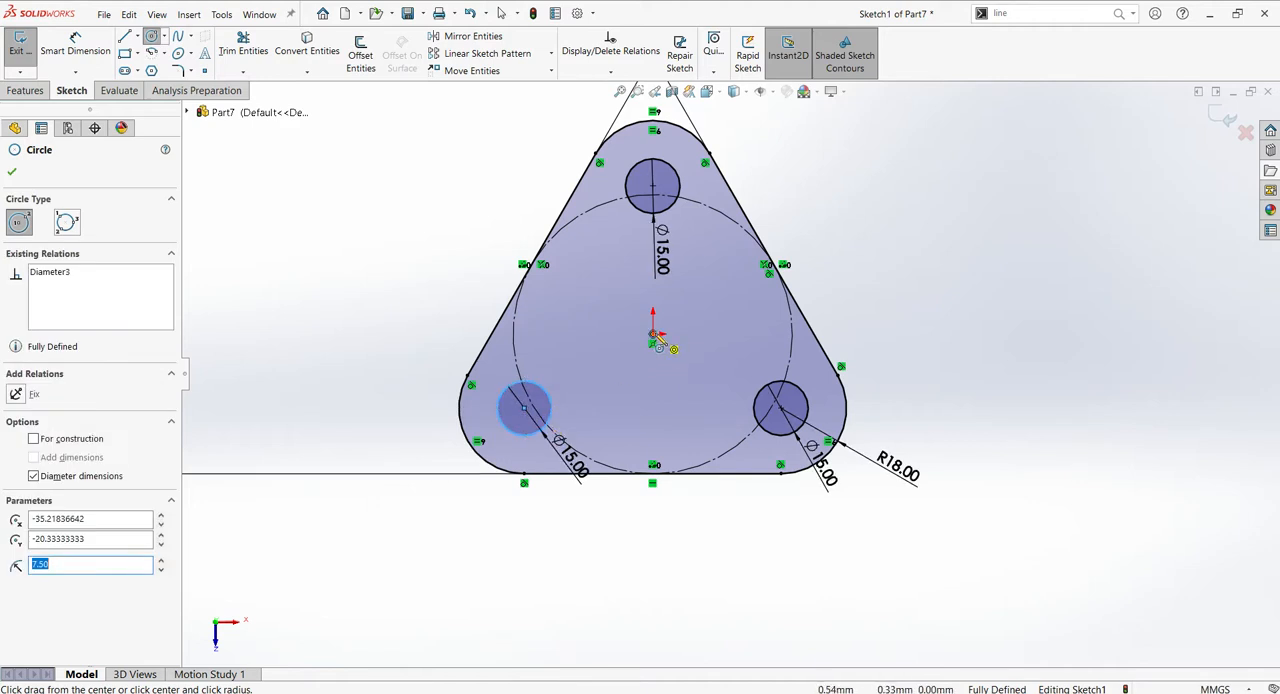
- Draw a 25 mm diameter circle centred on the origin and check the reference drawing for the small holes' size and spacing
click(652, 341)
text(25)
key(Return)
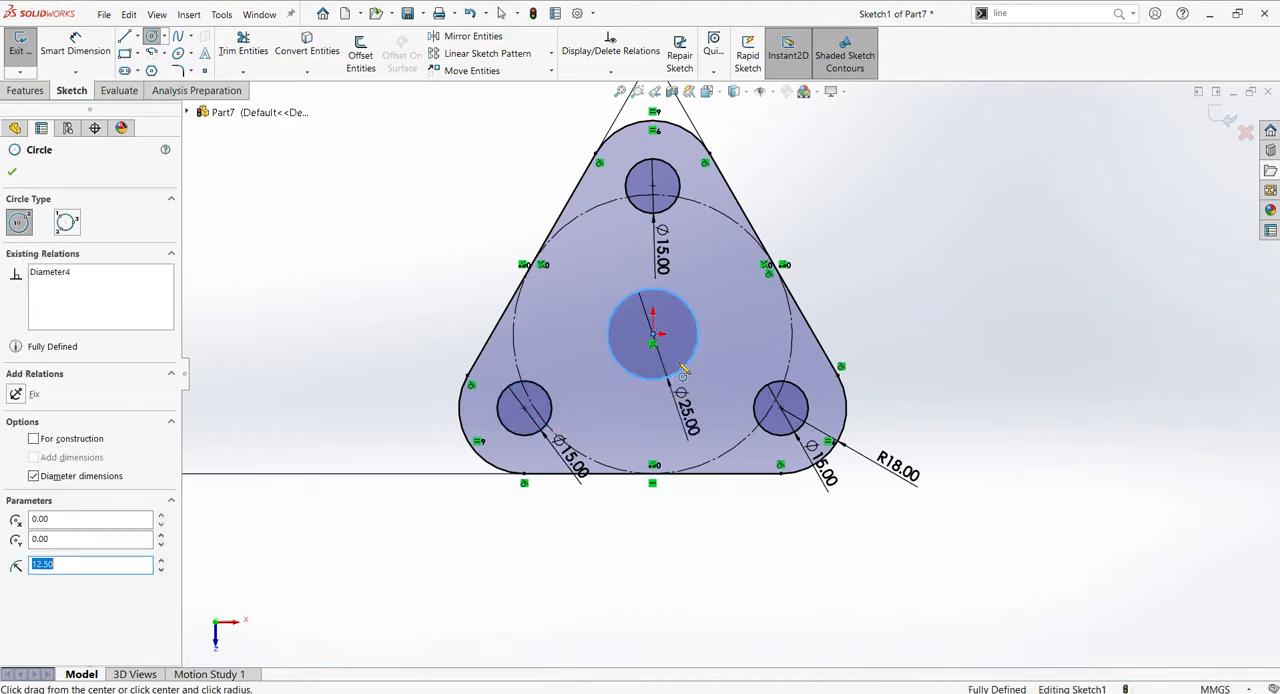
key(alt+Tab)
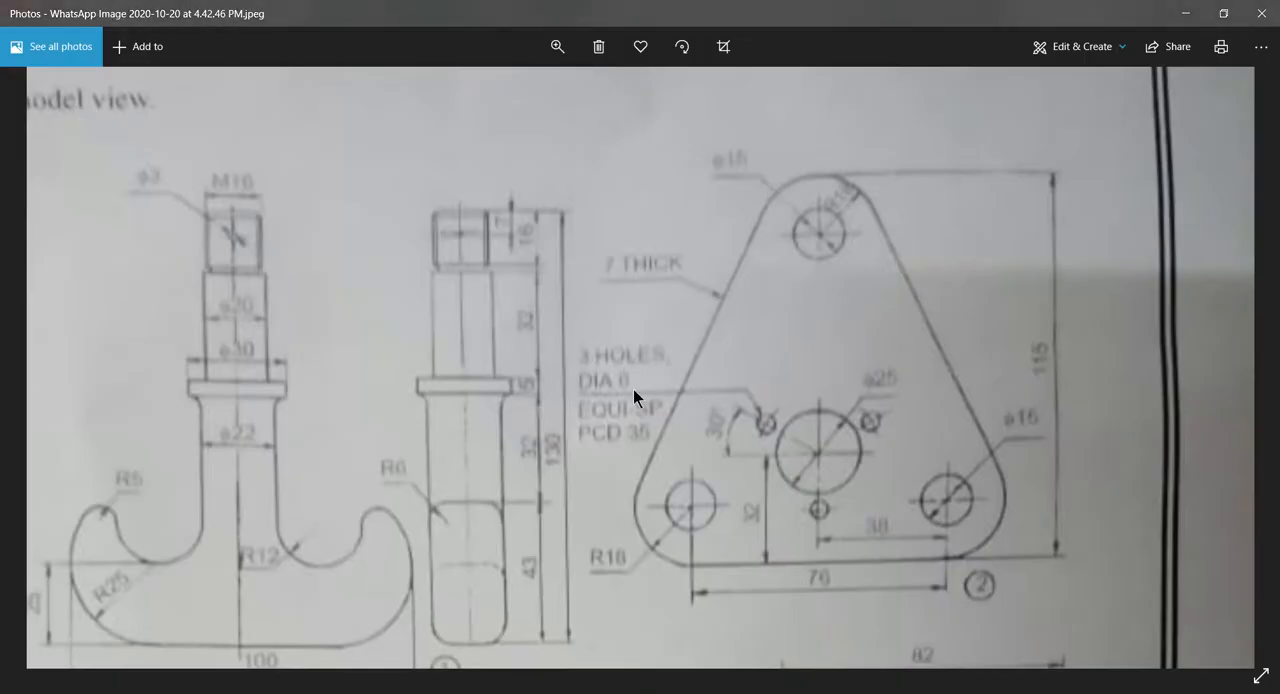
key(alt+Tab)
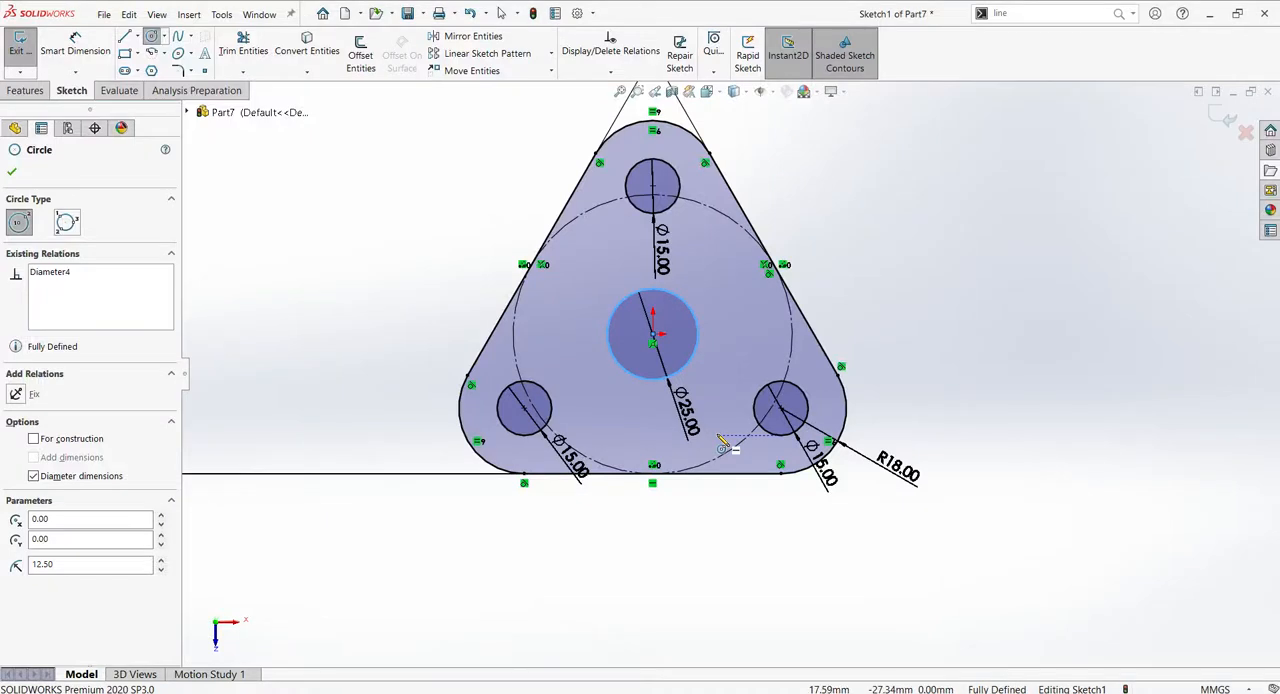
- Draw a 35 mm diameter circle centred on the origin and check it against the reference drawing's pitch circle
click(652, 340)
text(35)
key(Return)
key(alt+Tab)
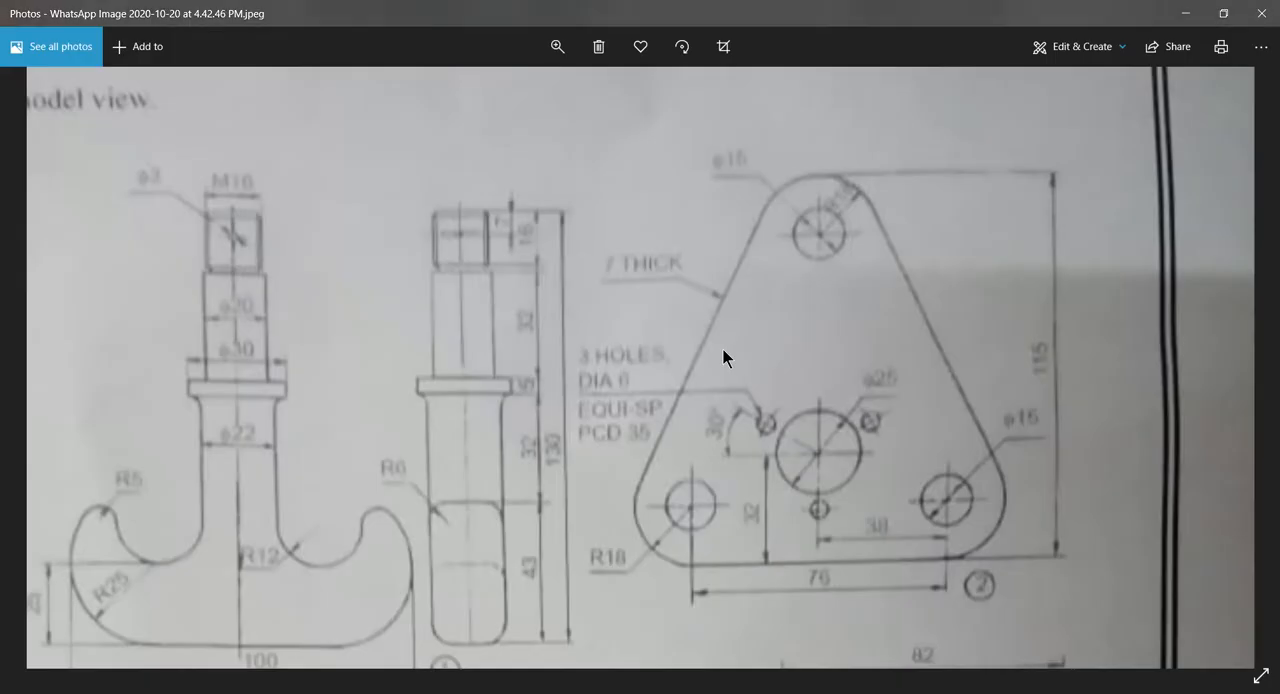
key(alt+Tab)
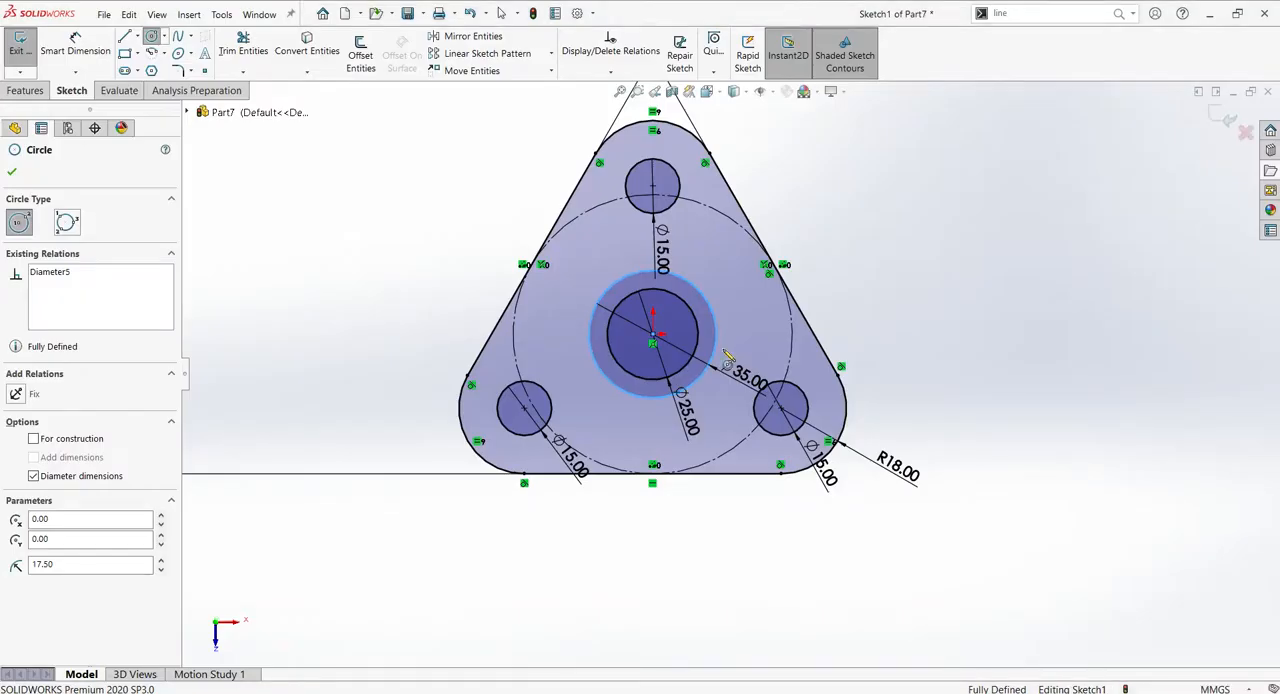
- Draw a 6 mm diameter circle on the 35 mm circle's upper right and convert the 35 mm circle to construction geometry
click(704, 302)
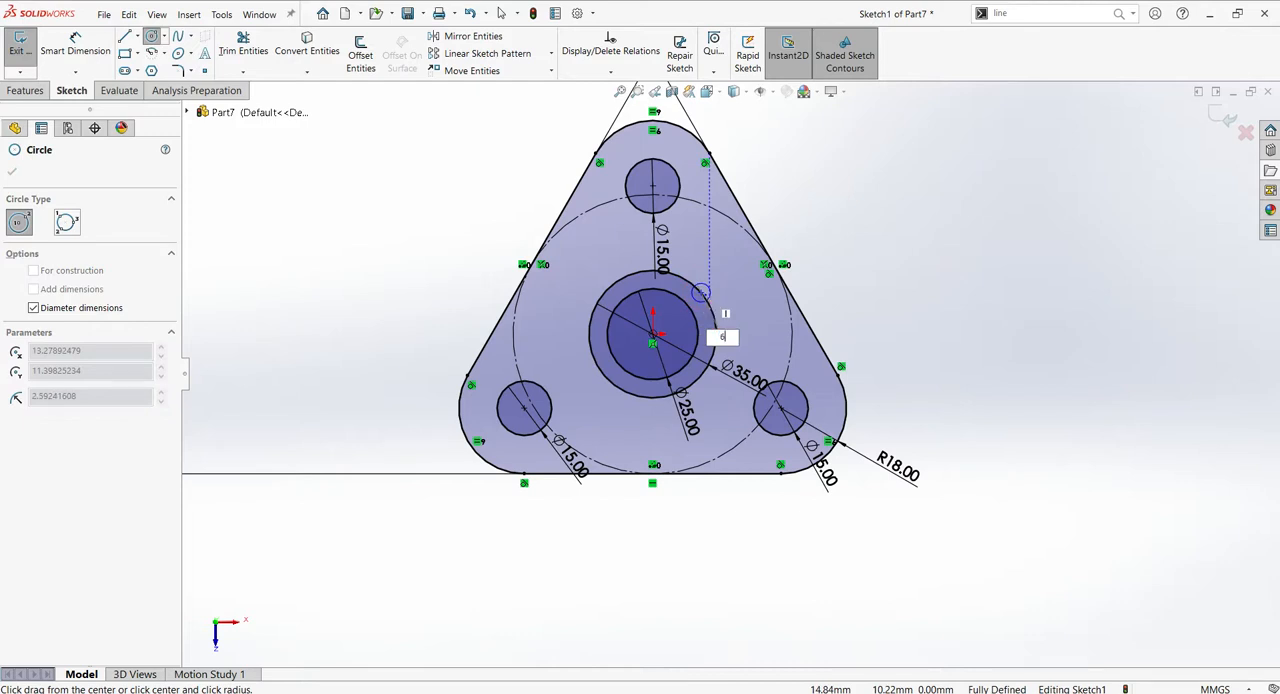
text(6)
key(Return)
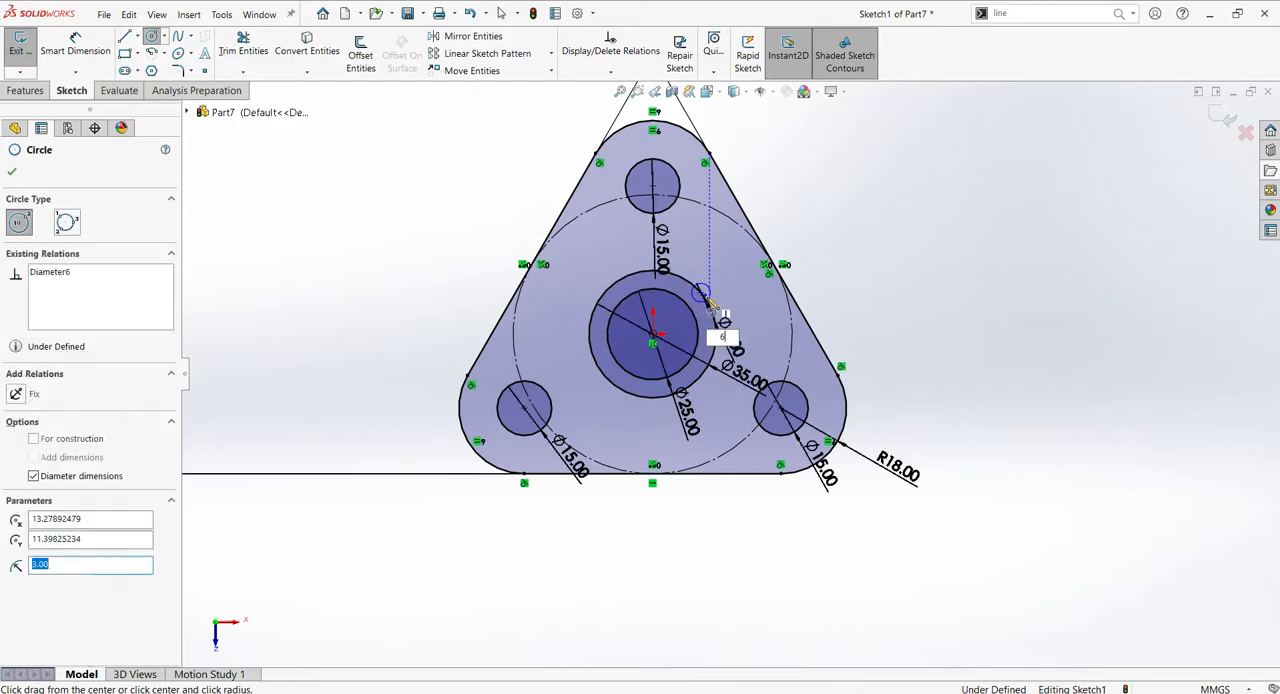
key(Escape)
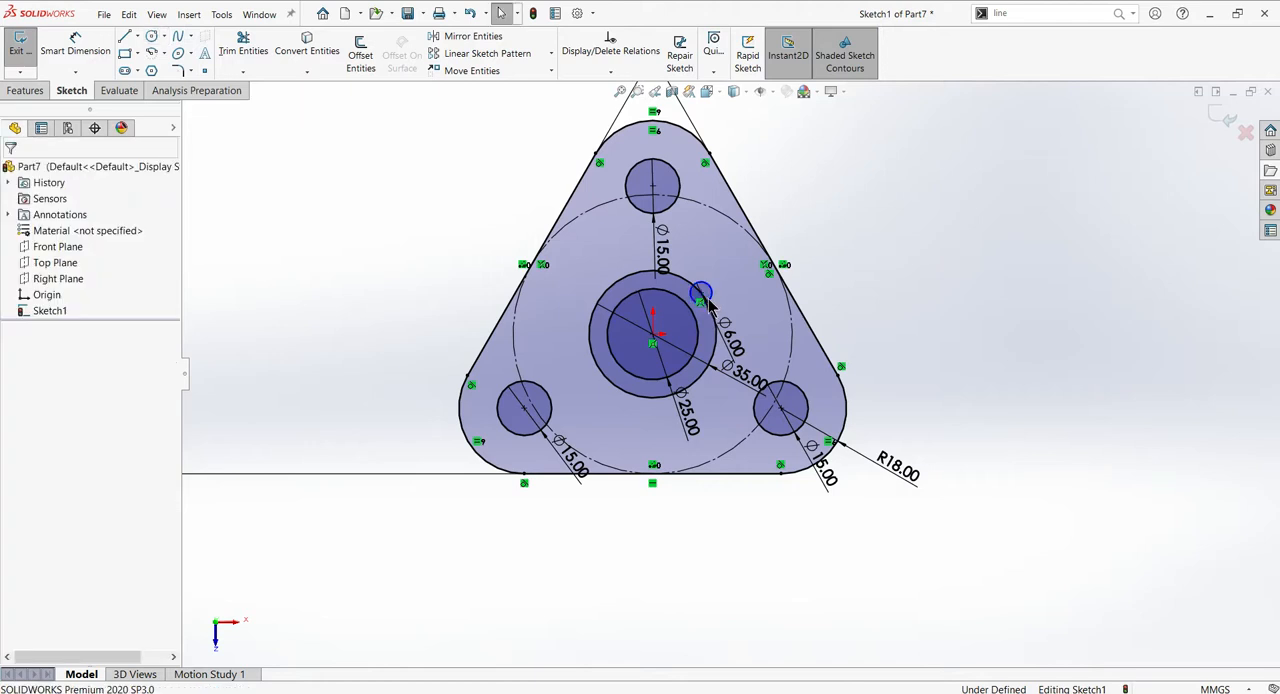
click(715, 352)
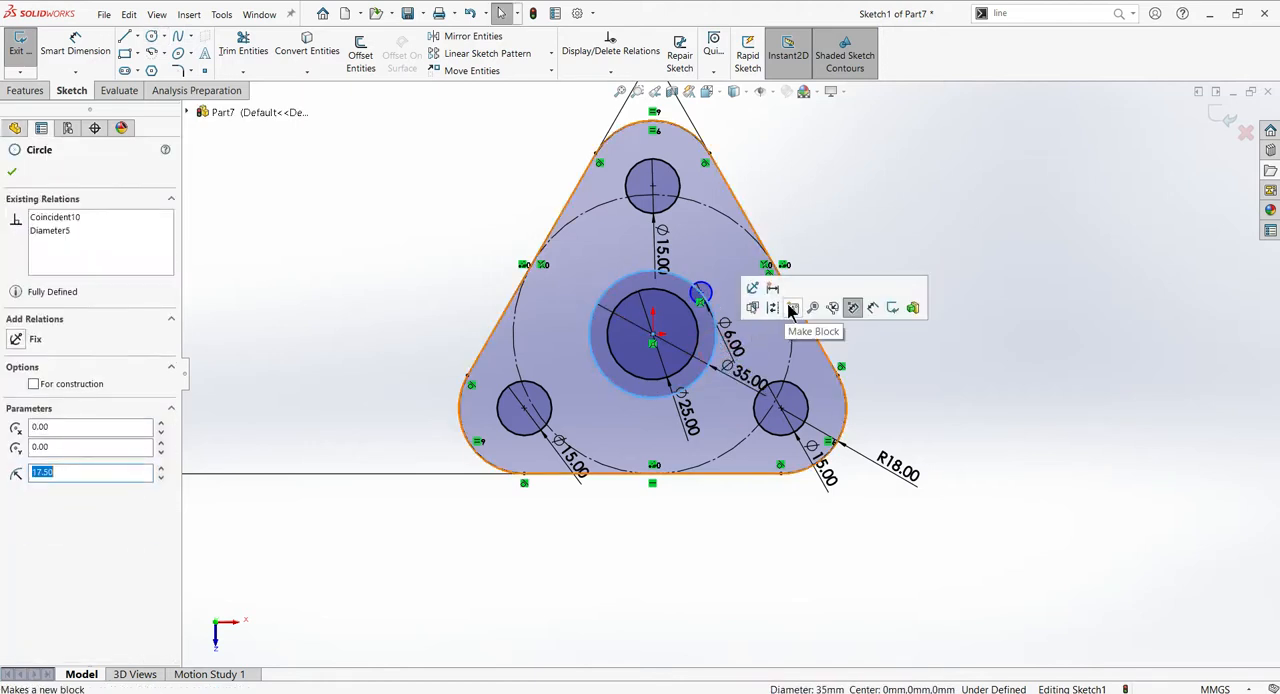
click(773, 306)
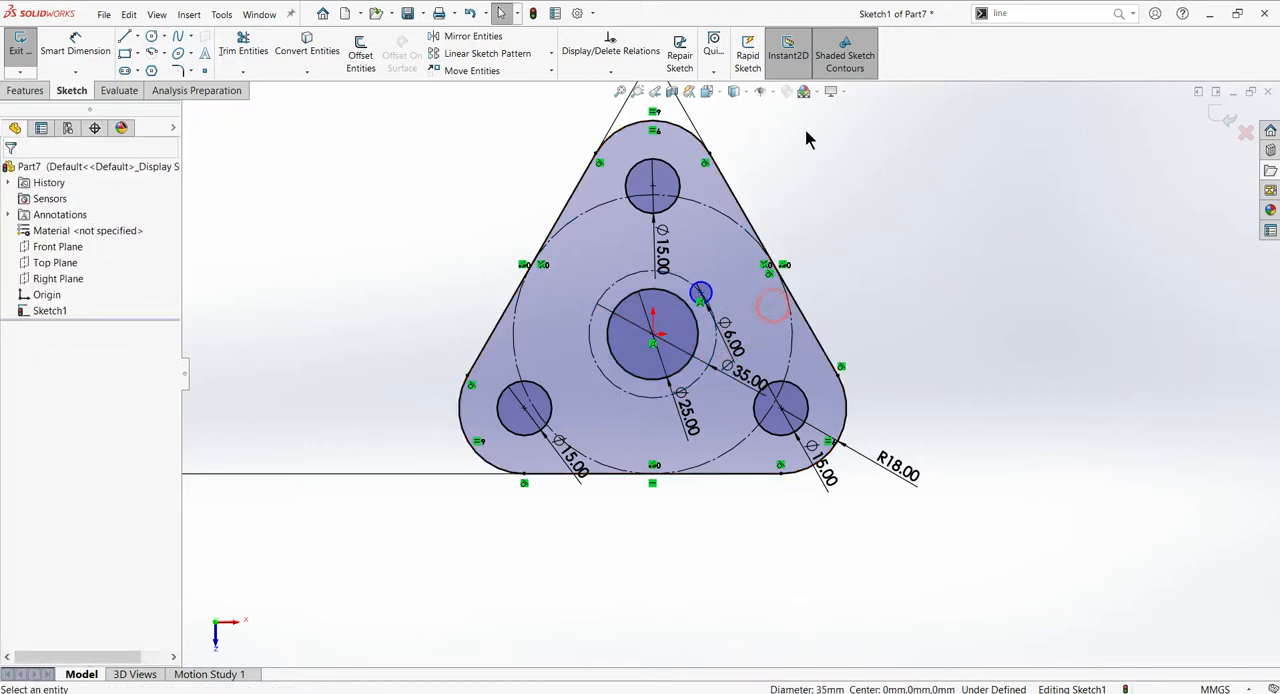
- Draw a line from the 6 mm circle's centre to the origin and a horizontal line from the origin to the 35 mm circle
click(124, 36)
click(700, 292)
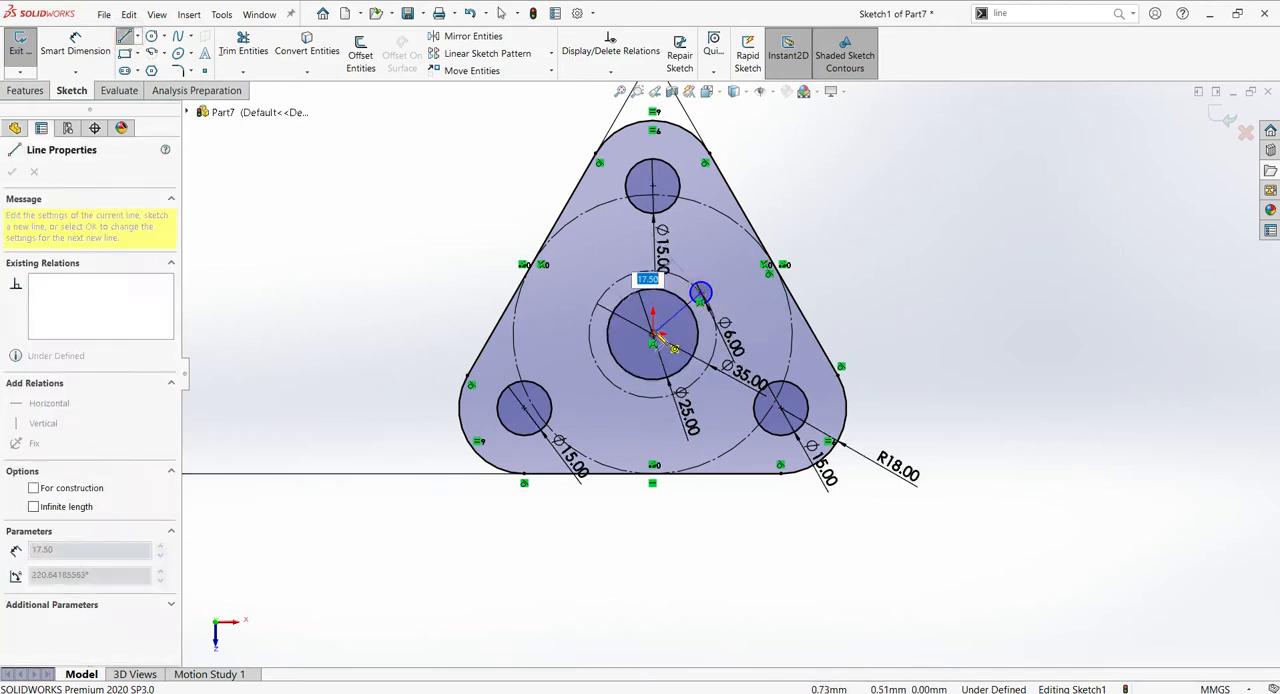
click(715, 335)
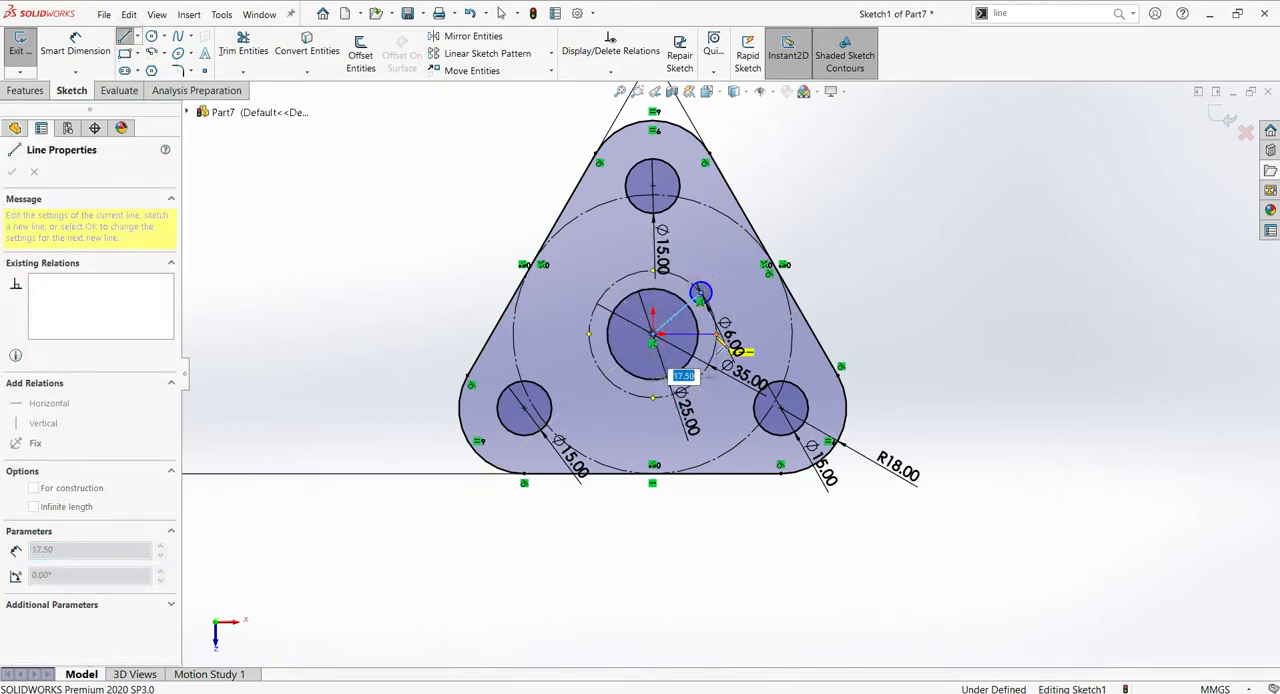
key(Escape)
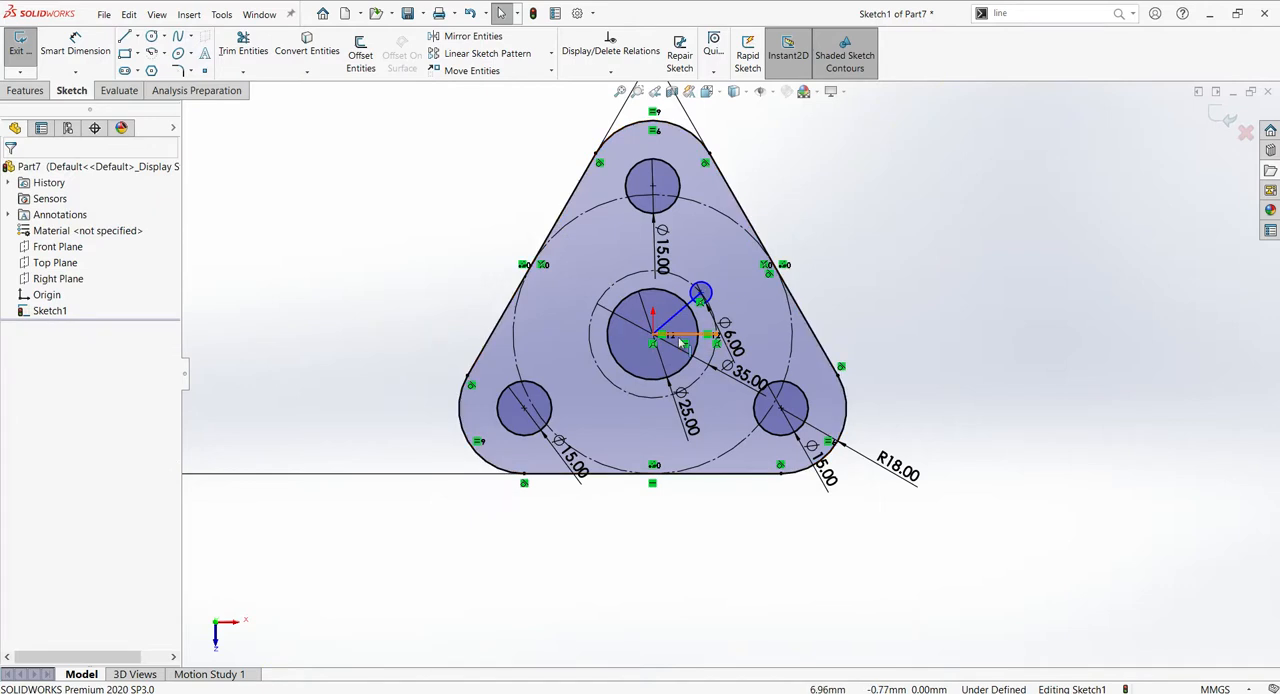
- Dimension the angle between the horizontal line and the line to the 6 mm circle as 30°
key(d)
click(692, 335)
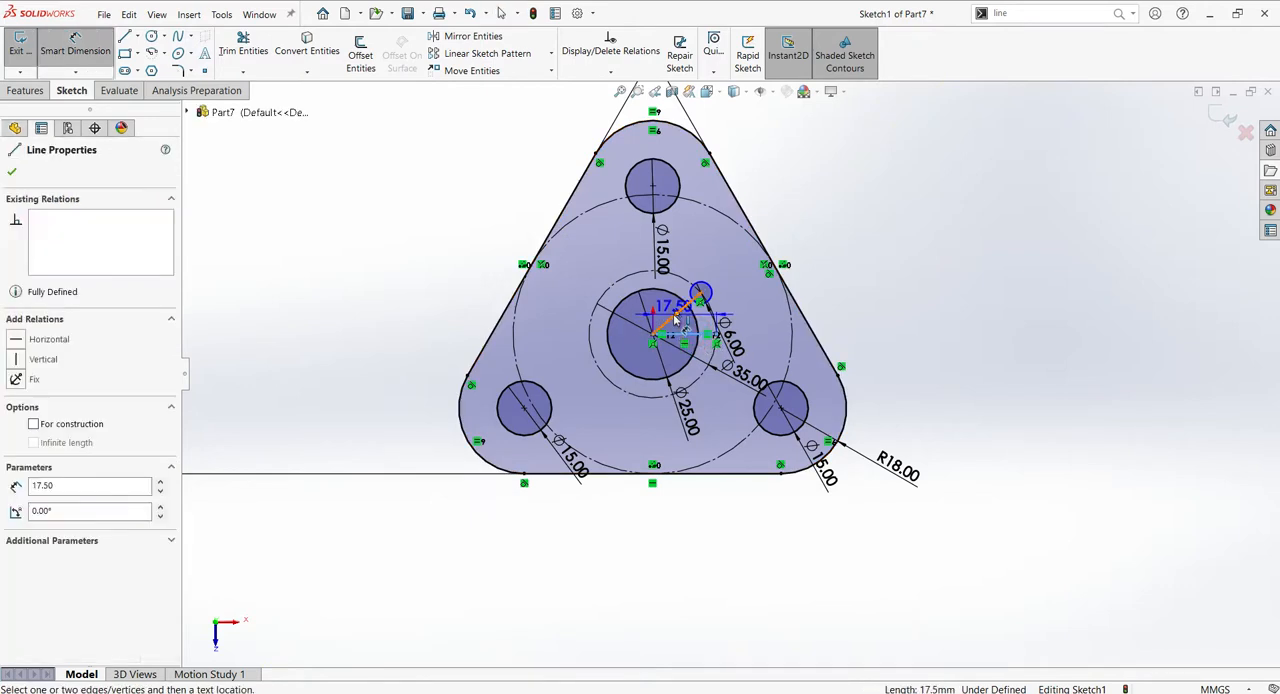
click(674, 321)
click(866, 252)
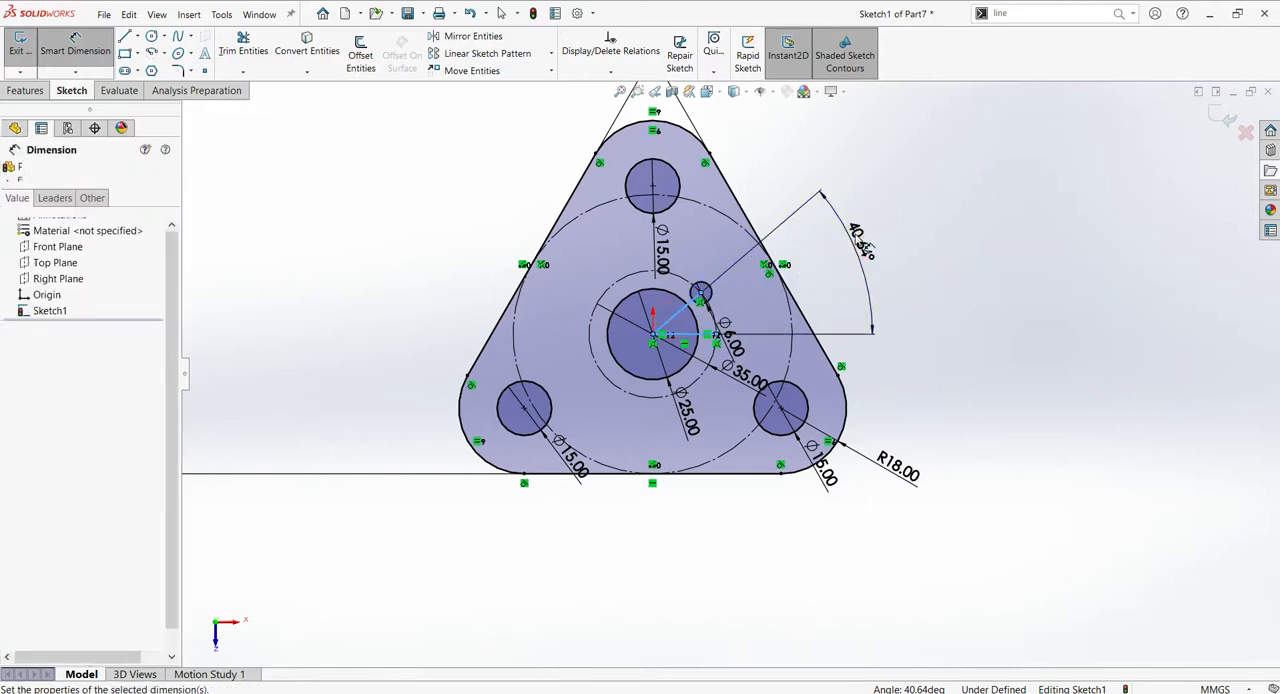
text(30)
key(Return)
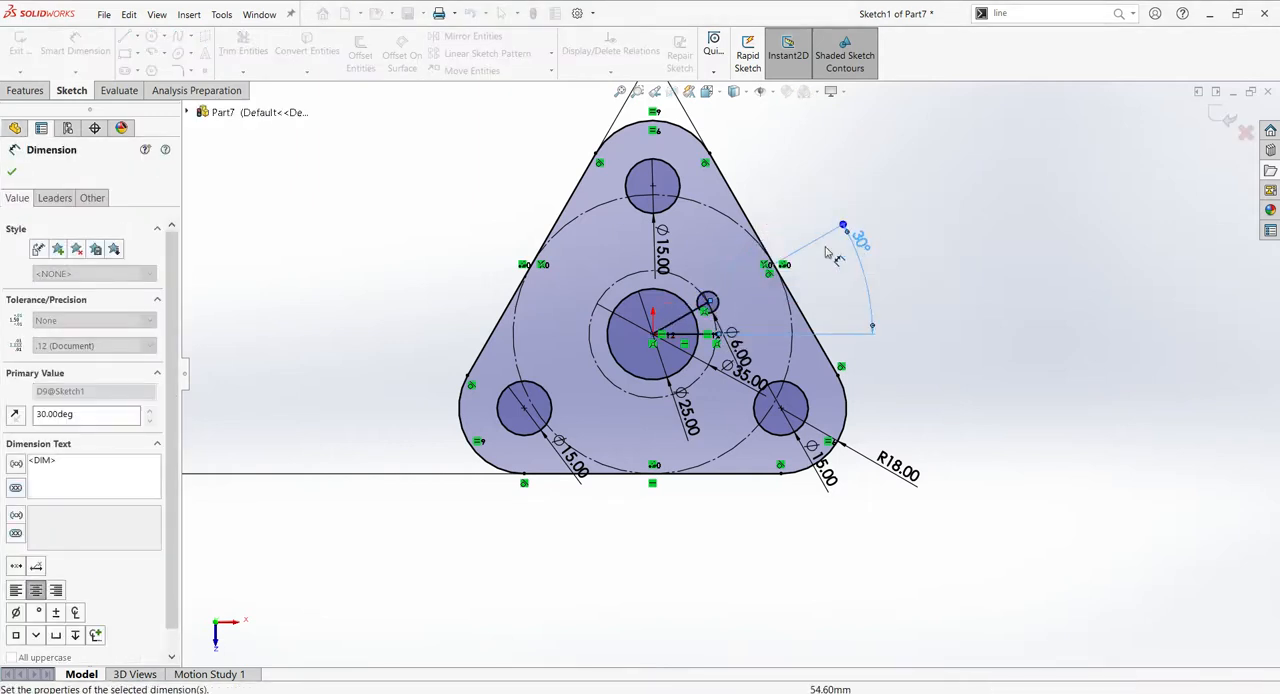
- Convert the two lines forming the 30° angle to construction geometry
click(684, 320)
ctrl+click(755, 330)
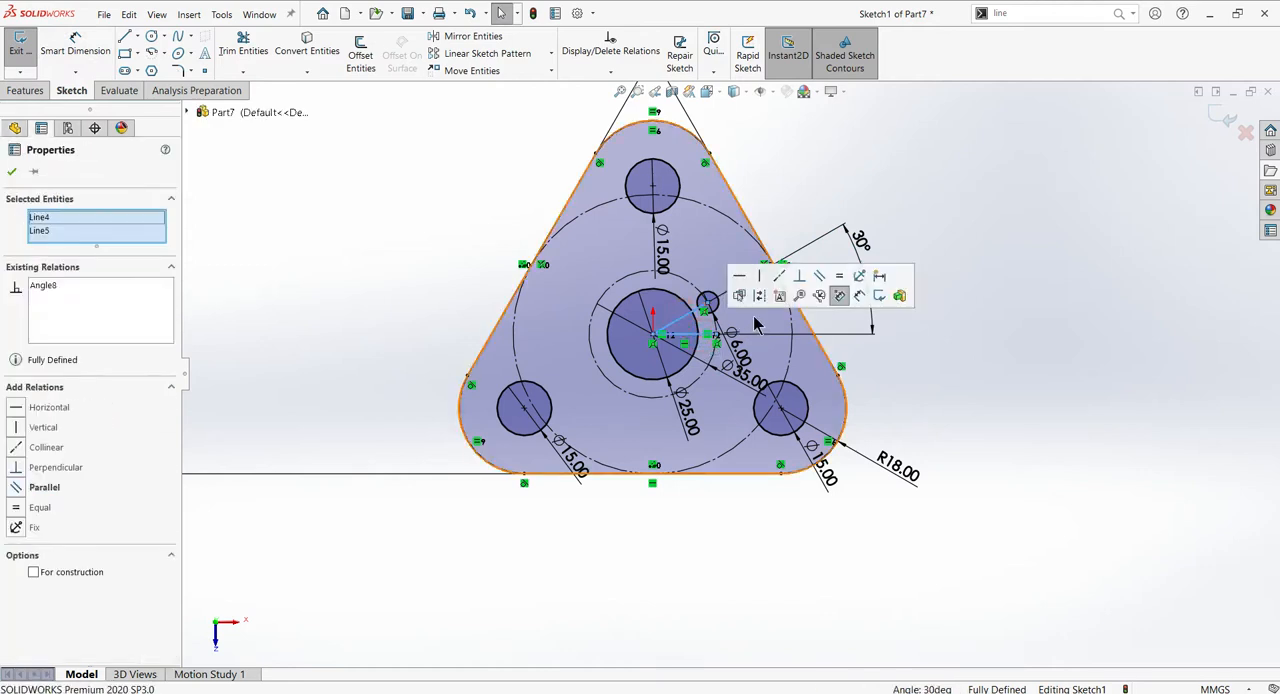
click(762, 298)
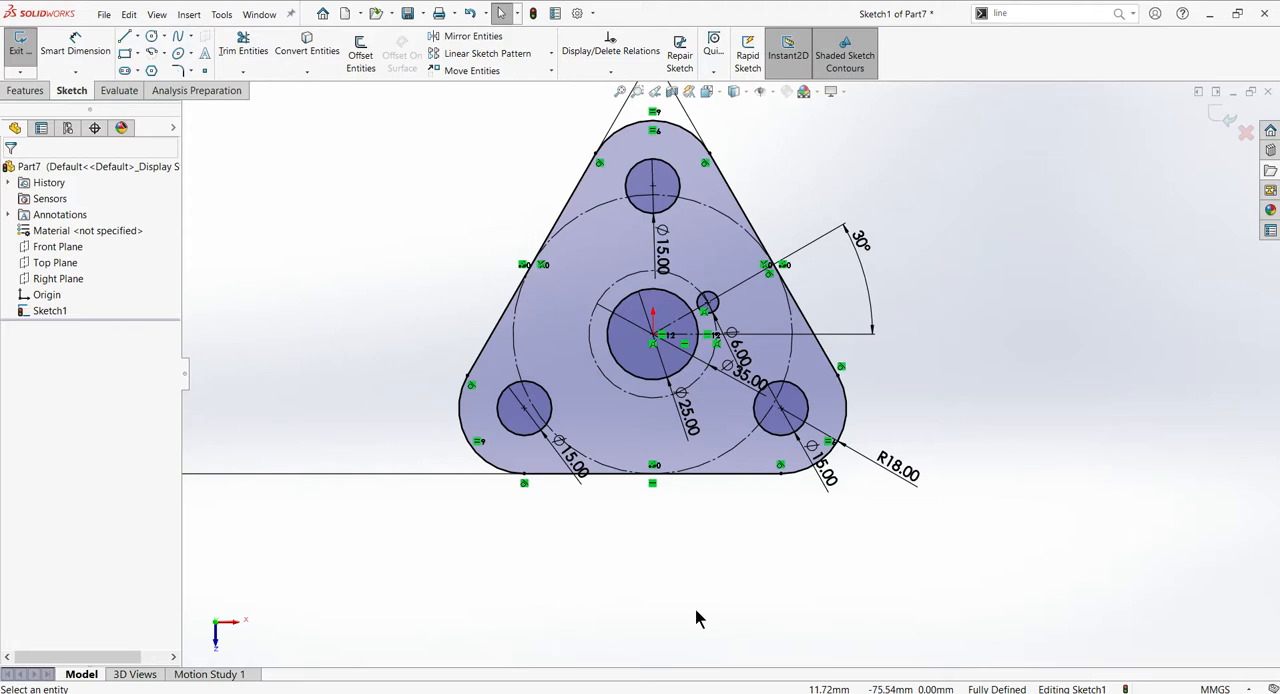
- Set up a circular sketch pattern about the origin with 3 equally spaced instances over 360° and the radius dimensioned
click(551, 53)
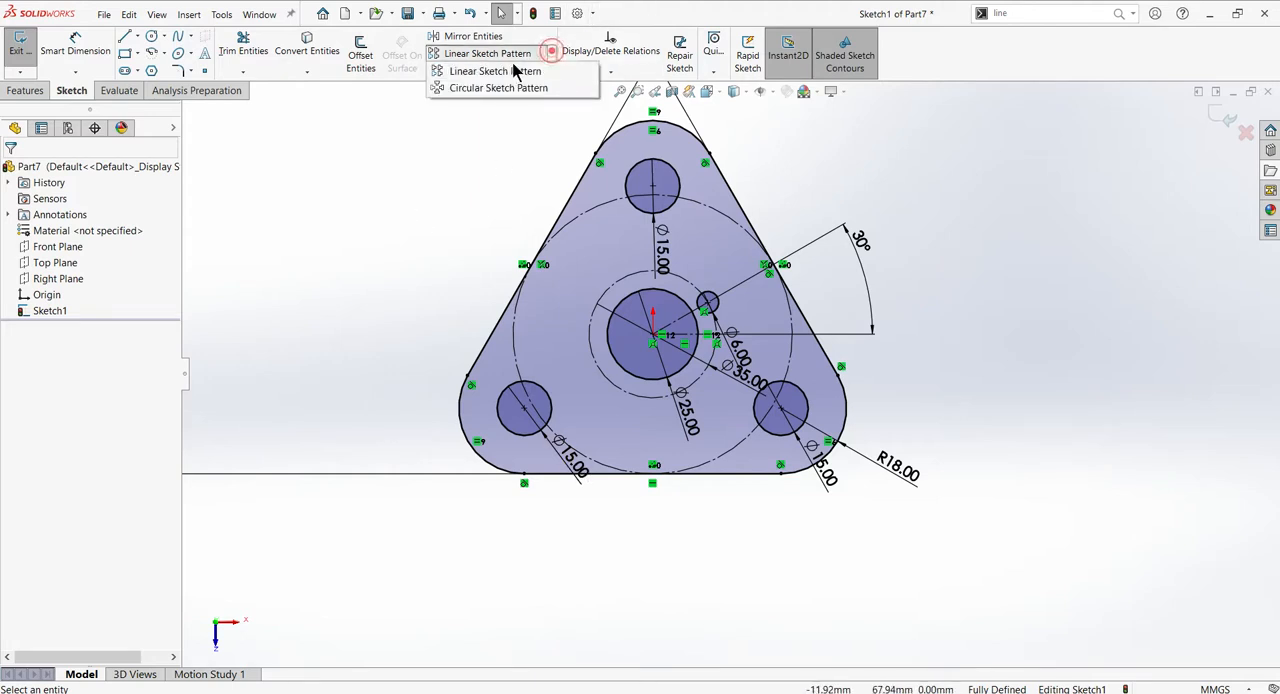
click(505, 88)
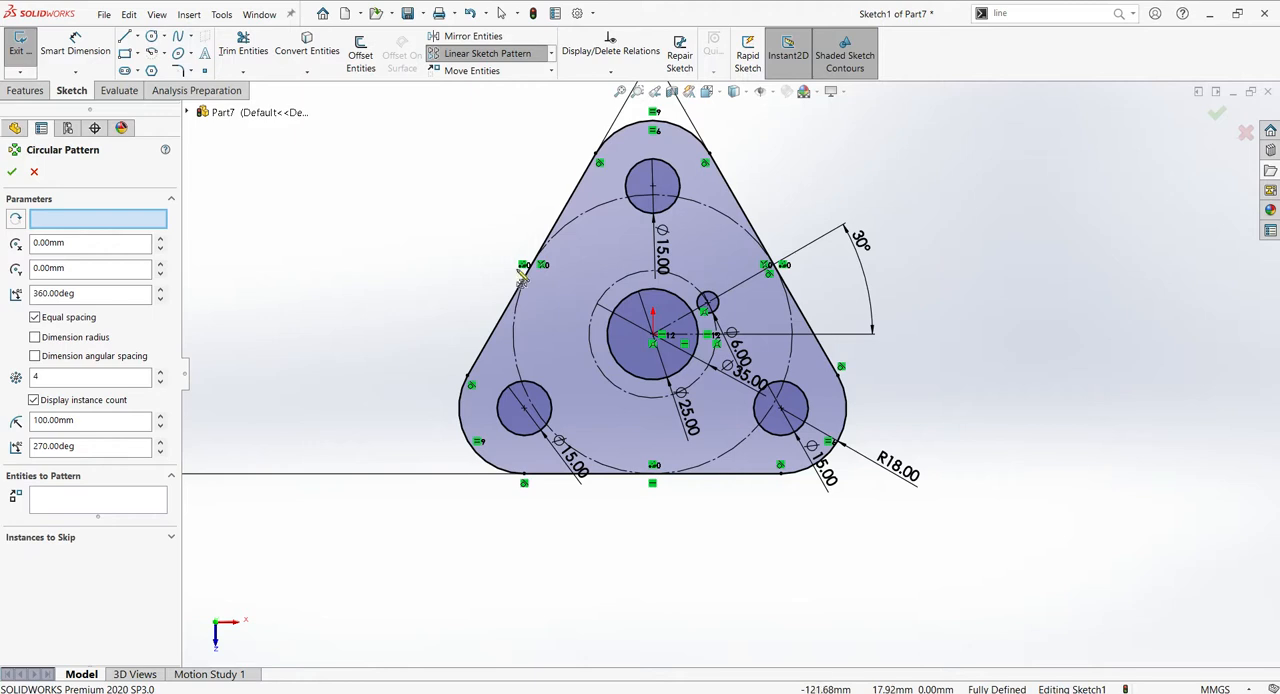
click(683, 310)
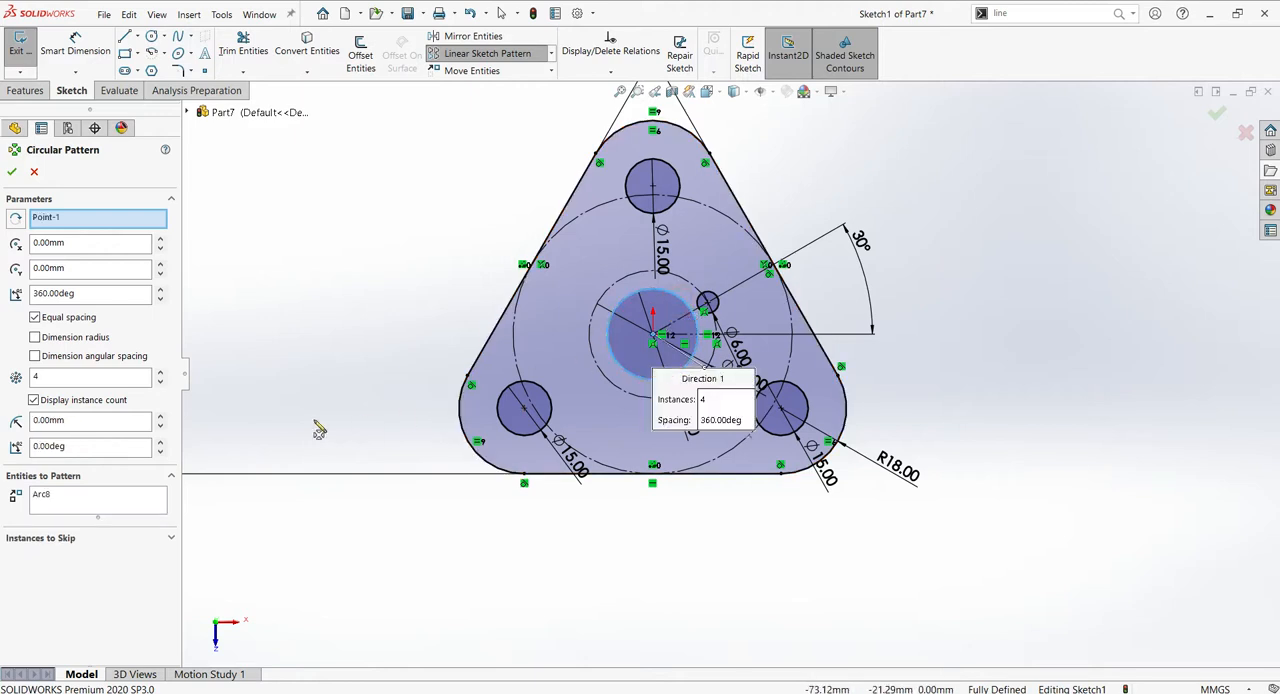
click(91, 376)
drag(91, 376, 5, 380)
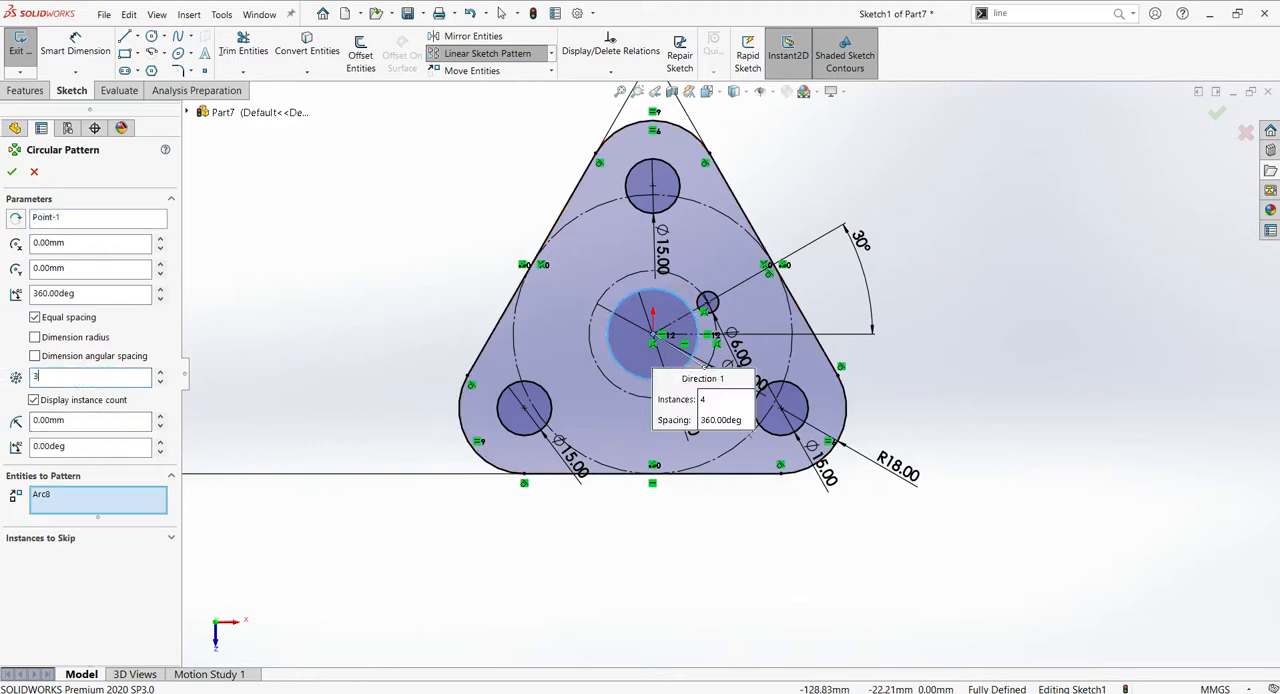
text(3)
click(35, 356)
click(35, 338)
click(35, 317)
- Replace the circular pattern's entity with the 6 mm circle and create the pattern
click(44, 497)
right_click(118, 504)
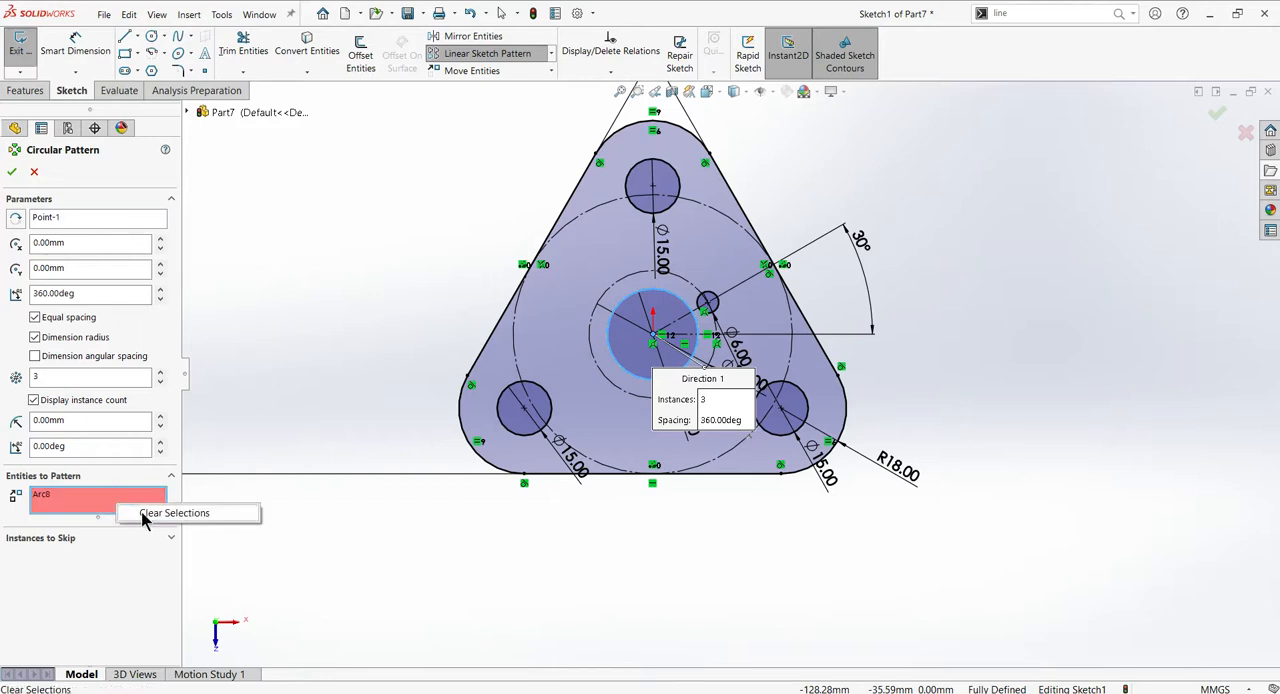
click(142, 516)
click(714, 300)
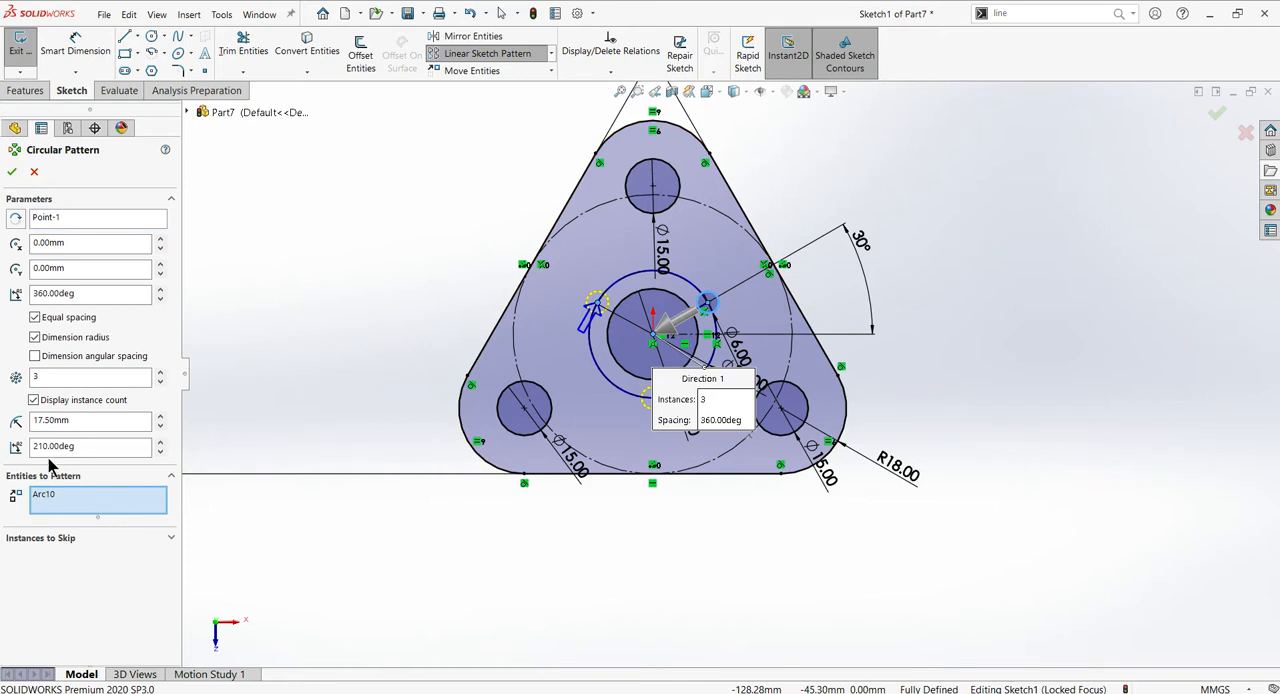
click(36, 356)
click(35, 317)
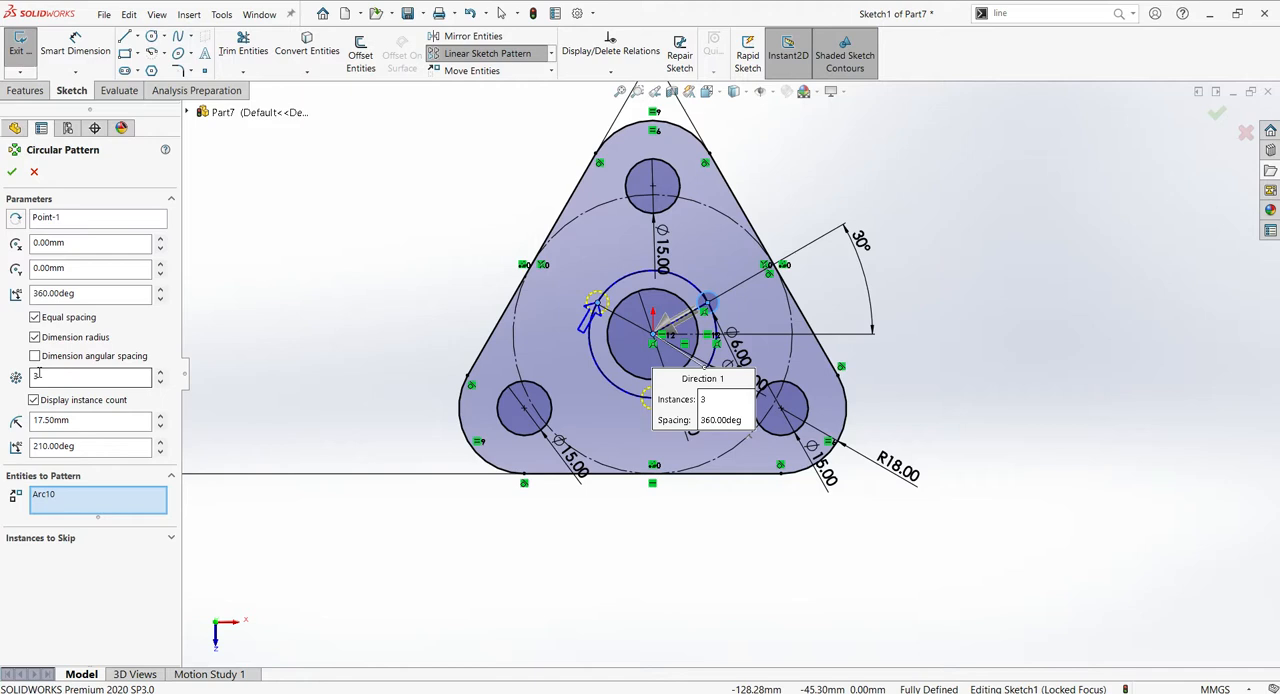
click(12, 172)
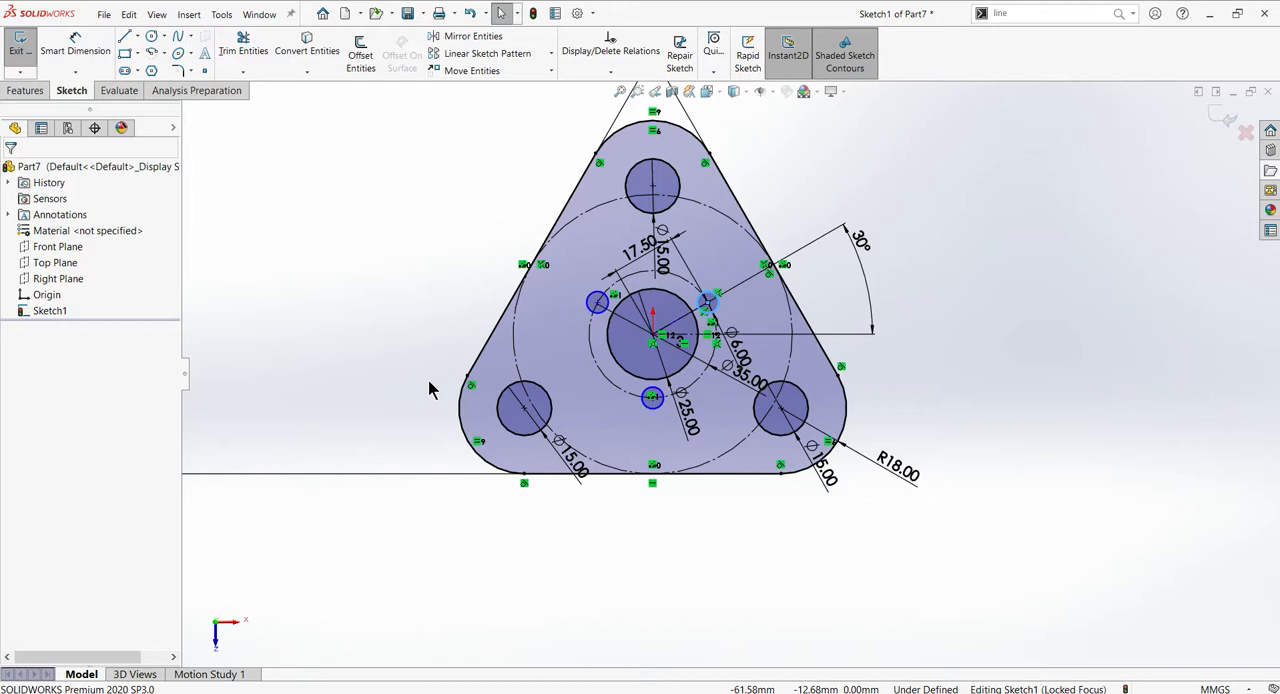
- Try to constrain the two patterned 6 mm circles with an added relation, and undo it
scroll(625, 355, down, 4)
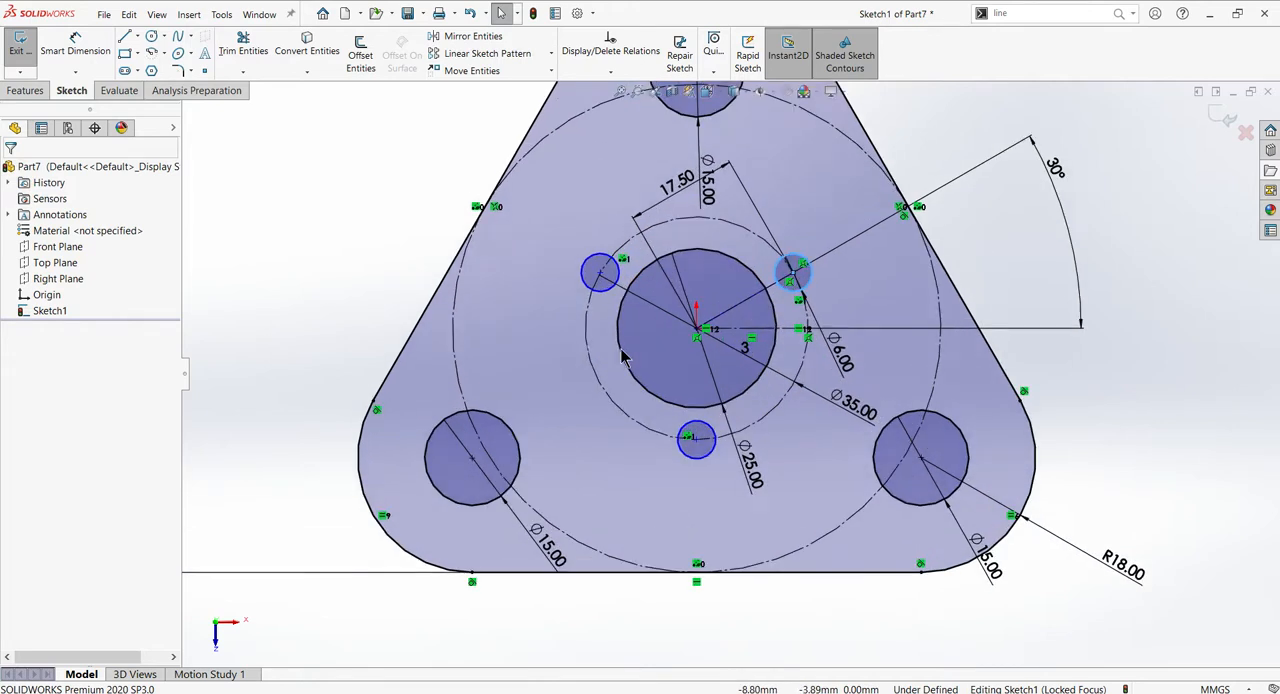
click(597, 292)
ctrl+click(689, 433)
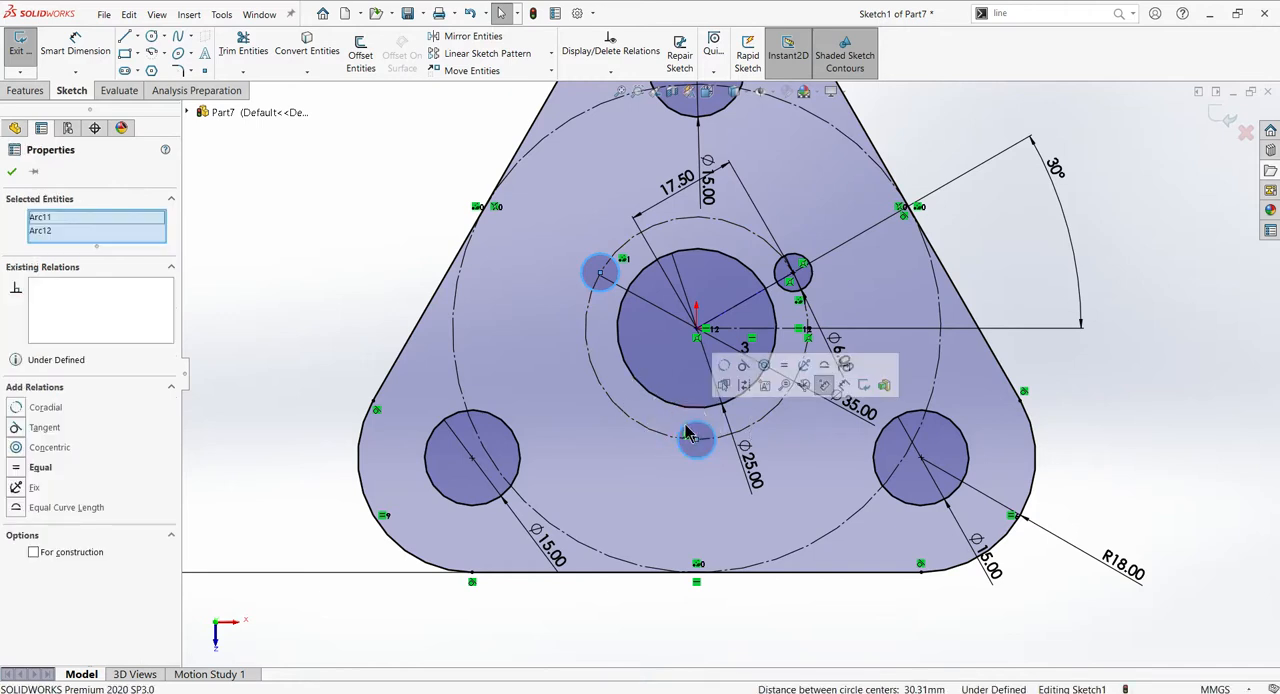
click(749, 367)
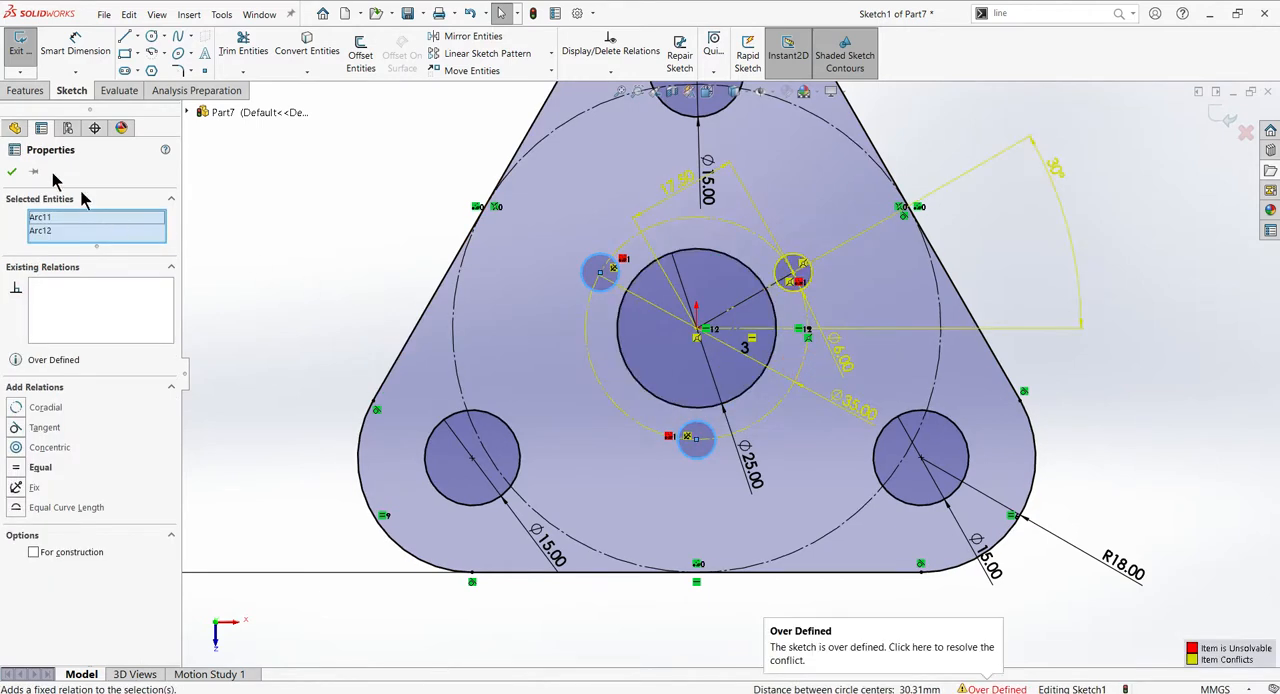
key(ctrl+z)
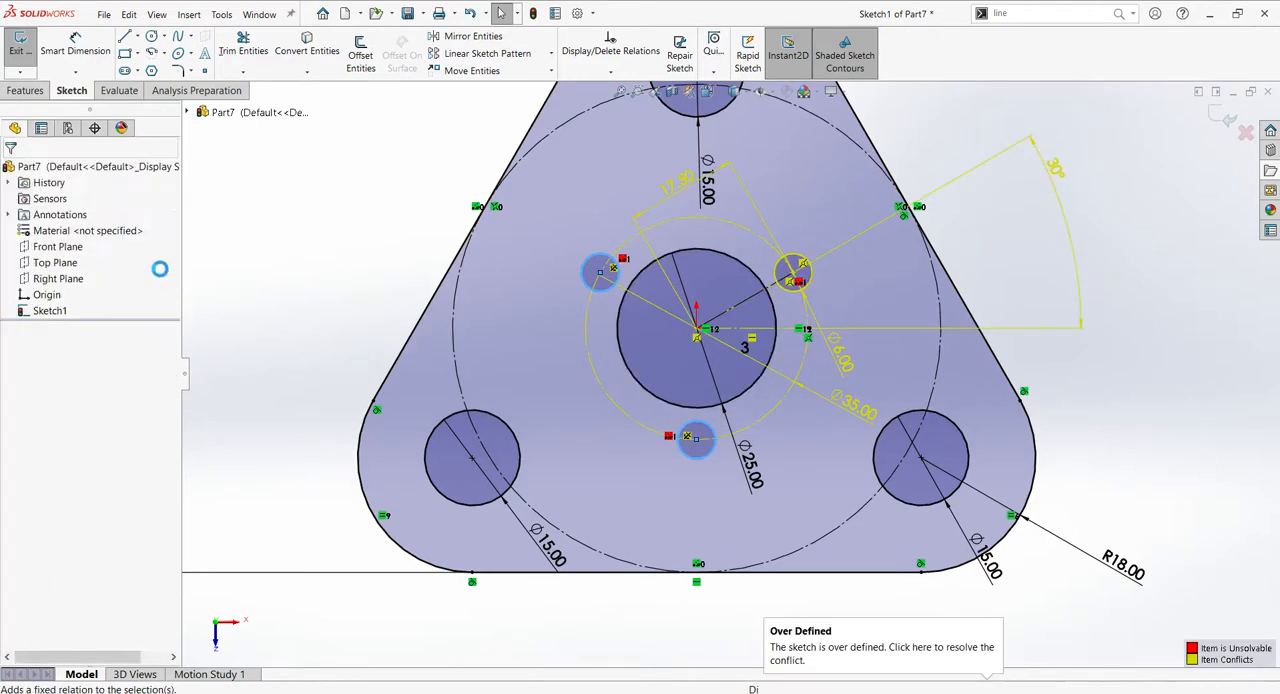
click(287, 305)
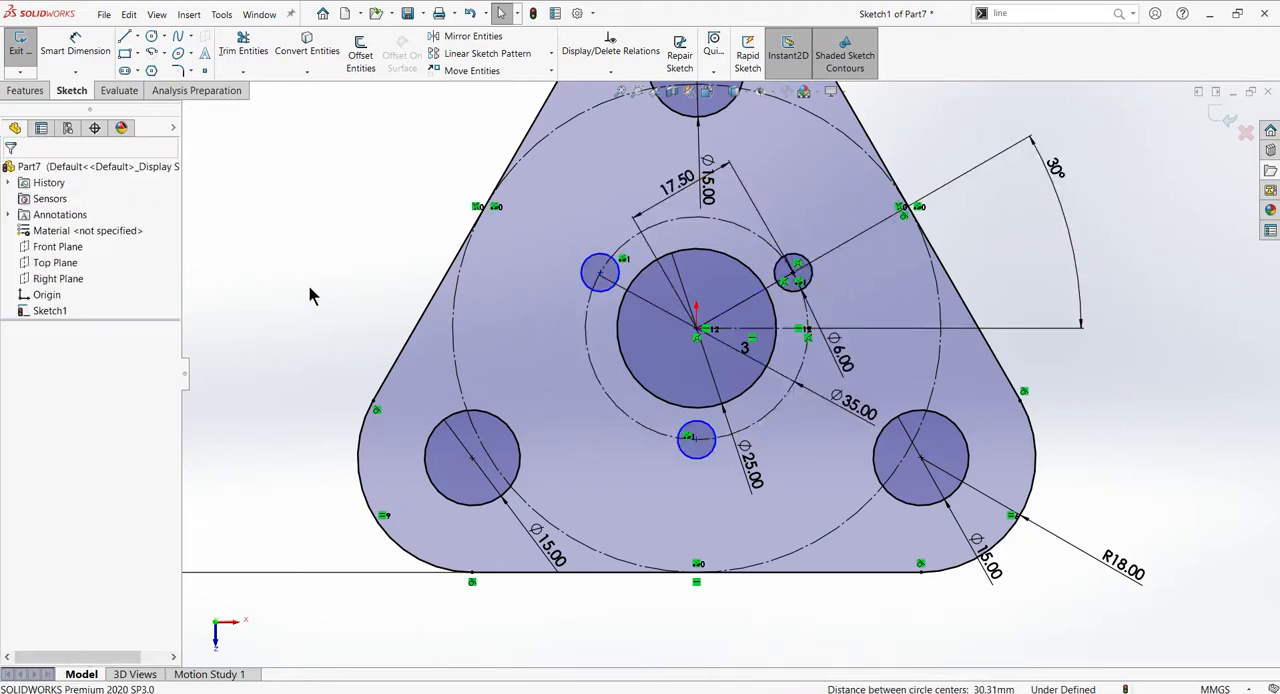
- Make the centre of the left patterned 6 mm circle coincident with the 35 mm construction circle
click(614, 262)
ctrl+click(640, 252)
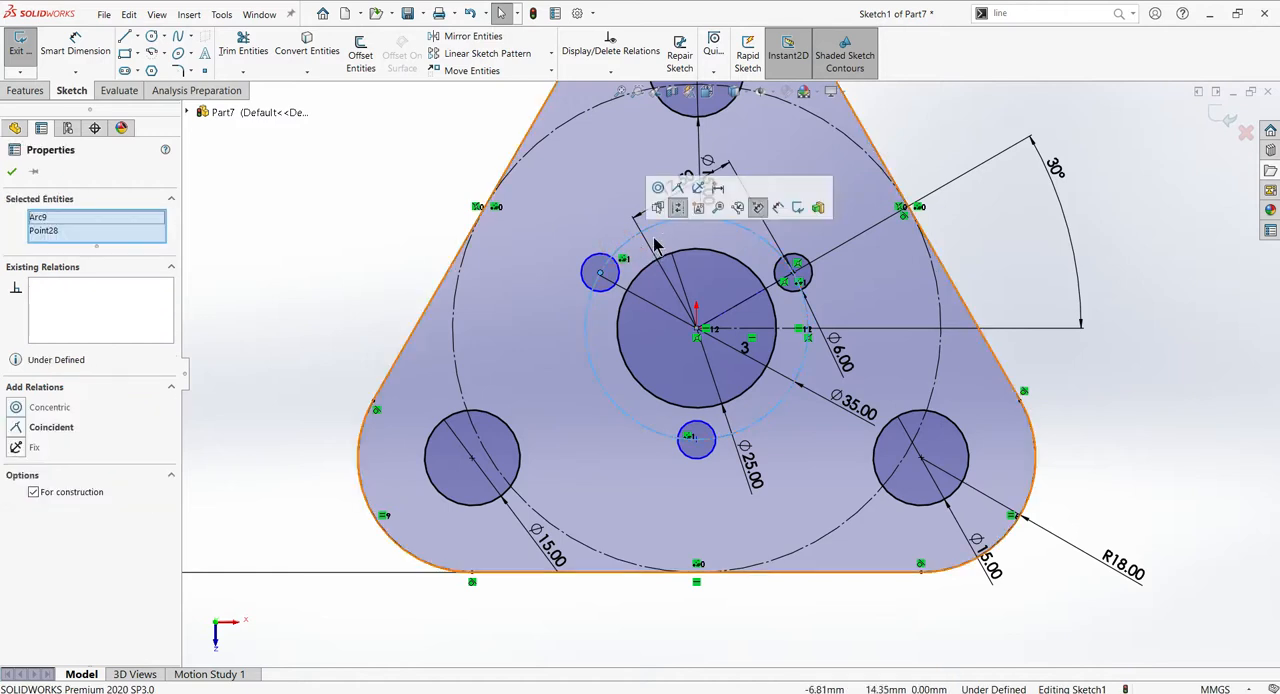
click(678, 190)
click(313, 280)
click(317, 281)
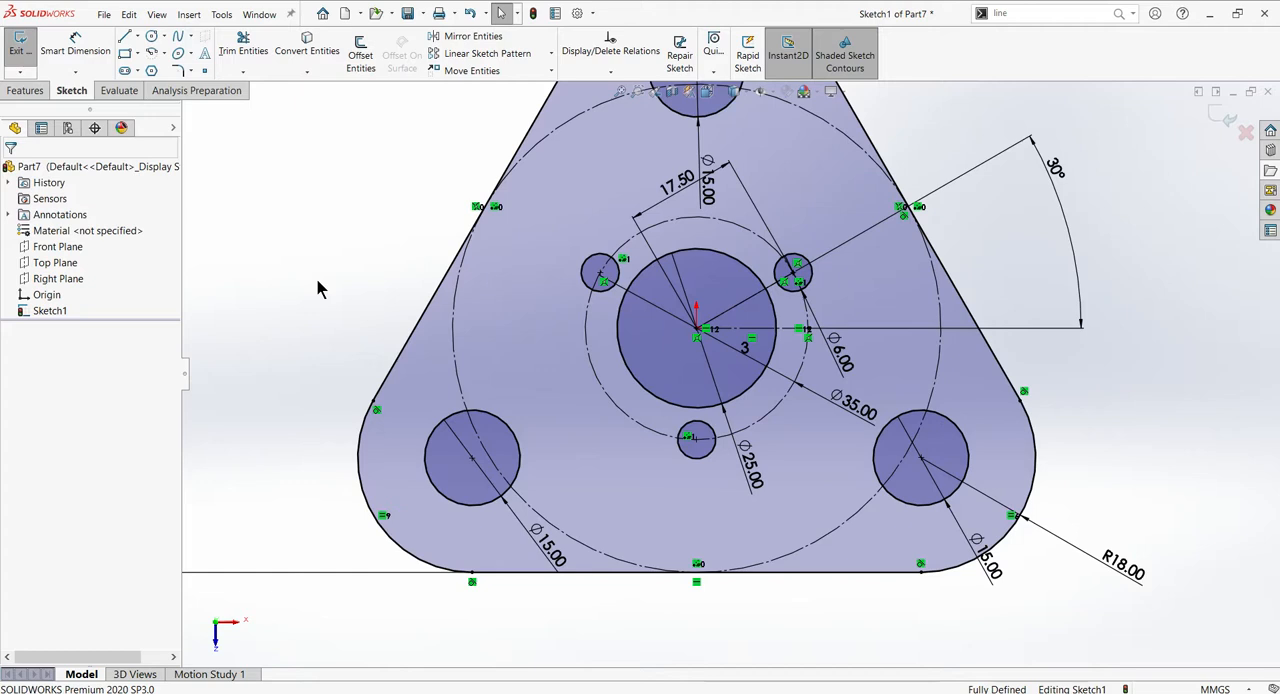
- Exit the sketch and extrude the plate profile 7 mm, checking the thickness in the reference drawing
click(1222, 118)
click(146, 311)
key(alt+Tab)
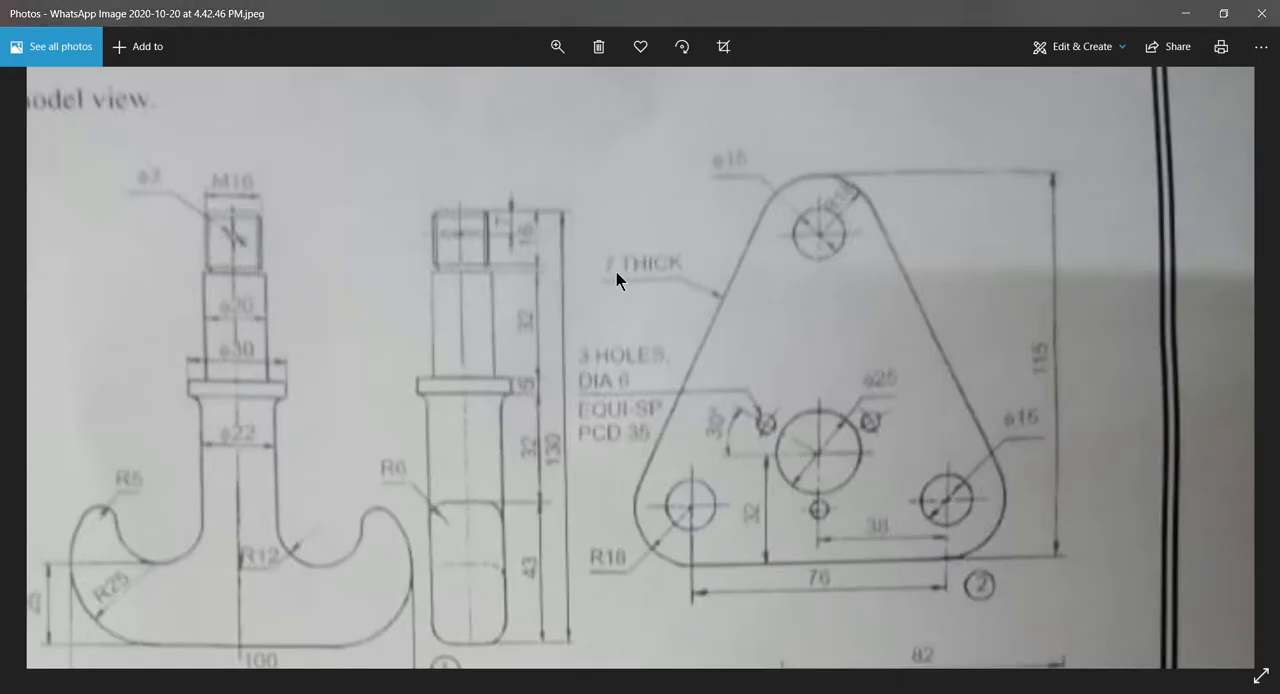
key(alt+Tab)
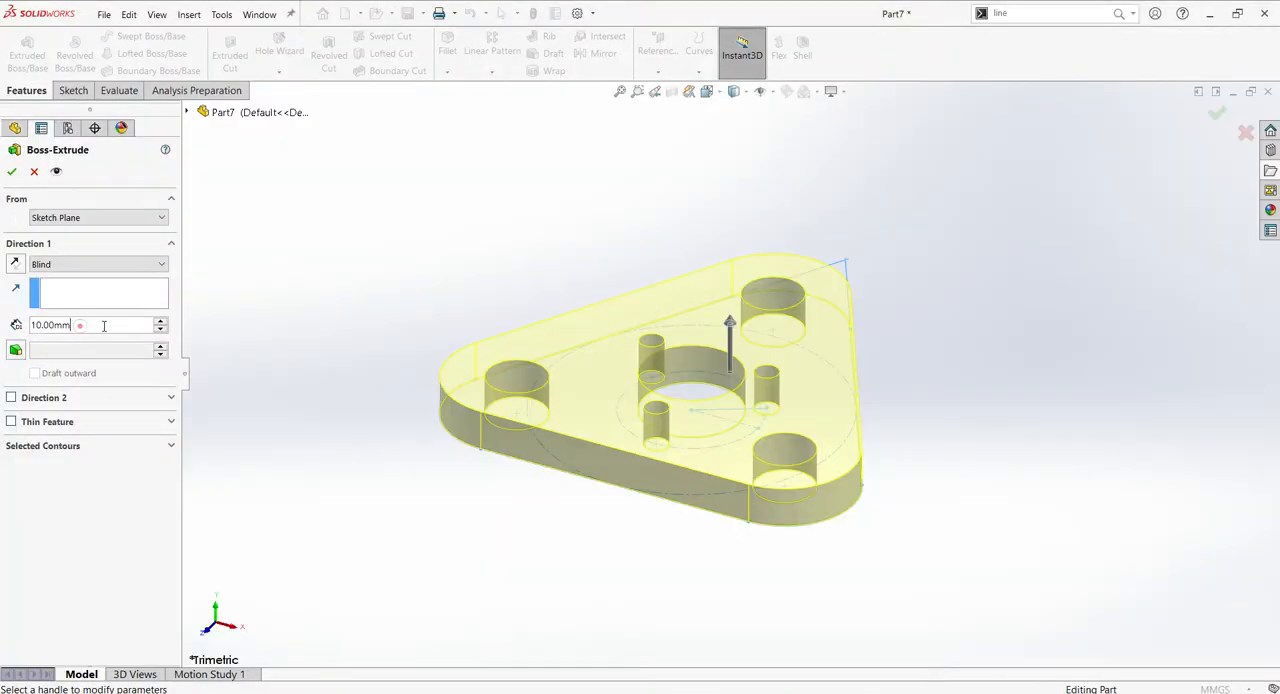
double_click(108, 325)
text(7)
click(334, 249)
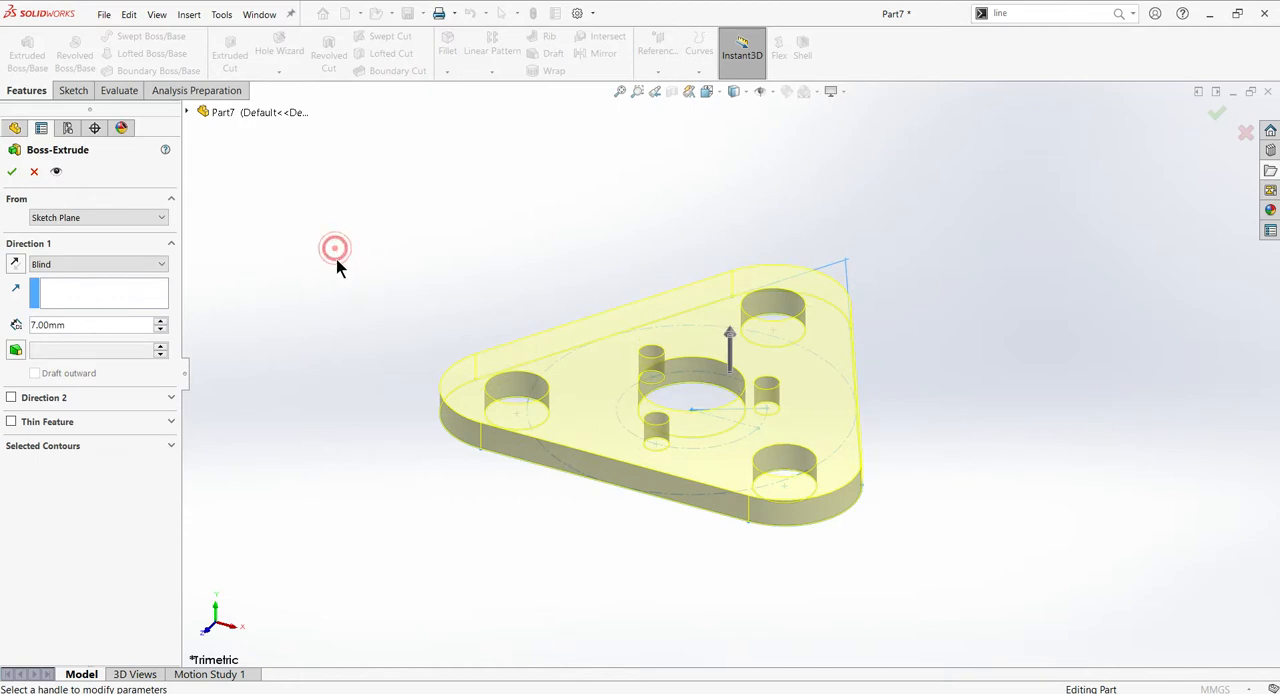
click(11, 171)
- Inspect the extruded plate from another angle and examine the lower part of the reference drawing
click(434, 245)
click(453, 284)
middle_drag(453, 284, 391, 291)
key(alt+Tab)
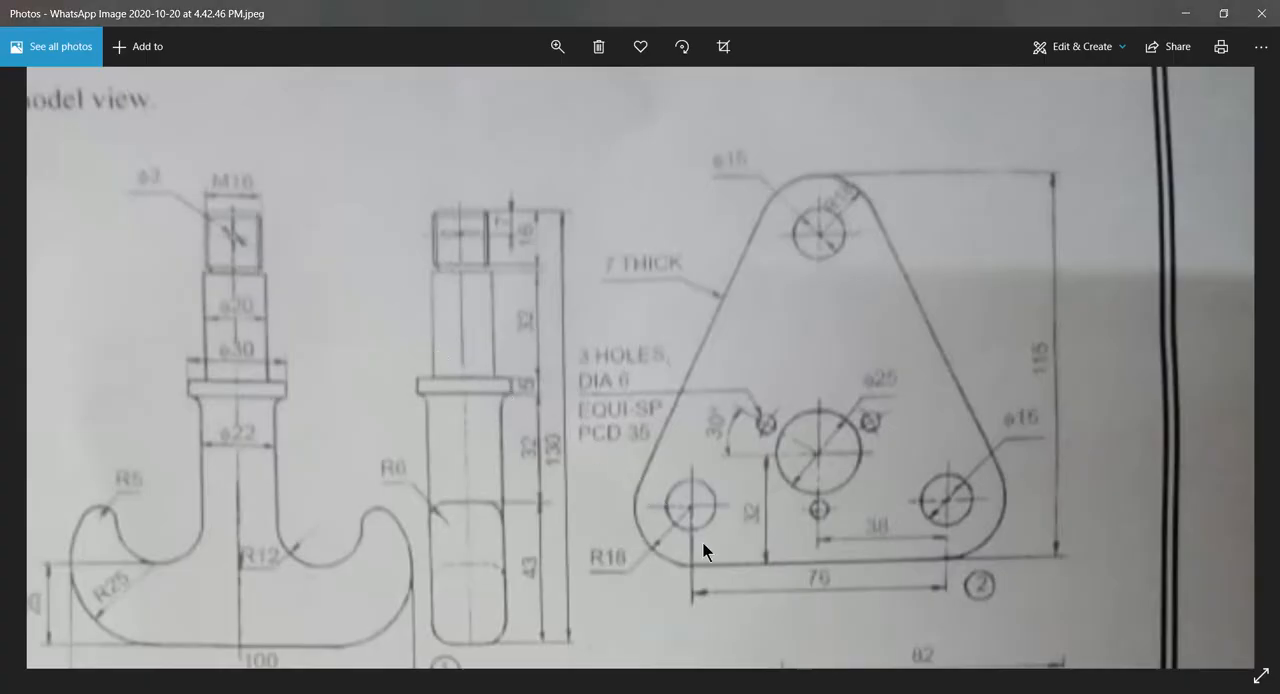
mouse_move(725, 549)
mouse_down()
mouse_move(739, 522)
mouse_move(746, 273)
mouse_move(758, 273)
mouse_up()
drag(687, 618, 687, 317)
key(alt+Tab)
click(390, 364)
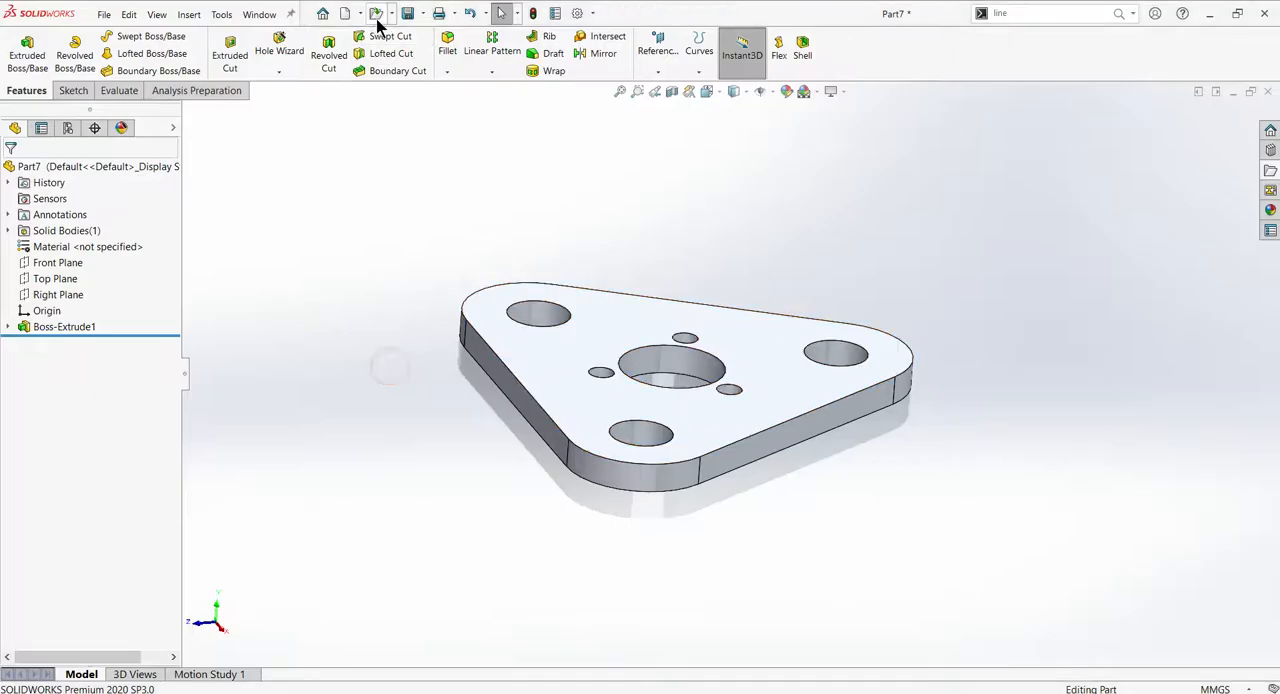
click(418, 13)
click(437, 52)
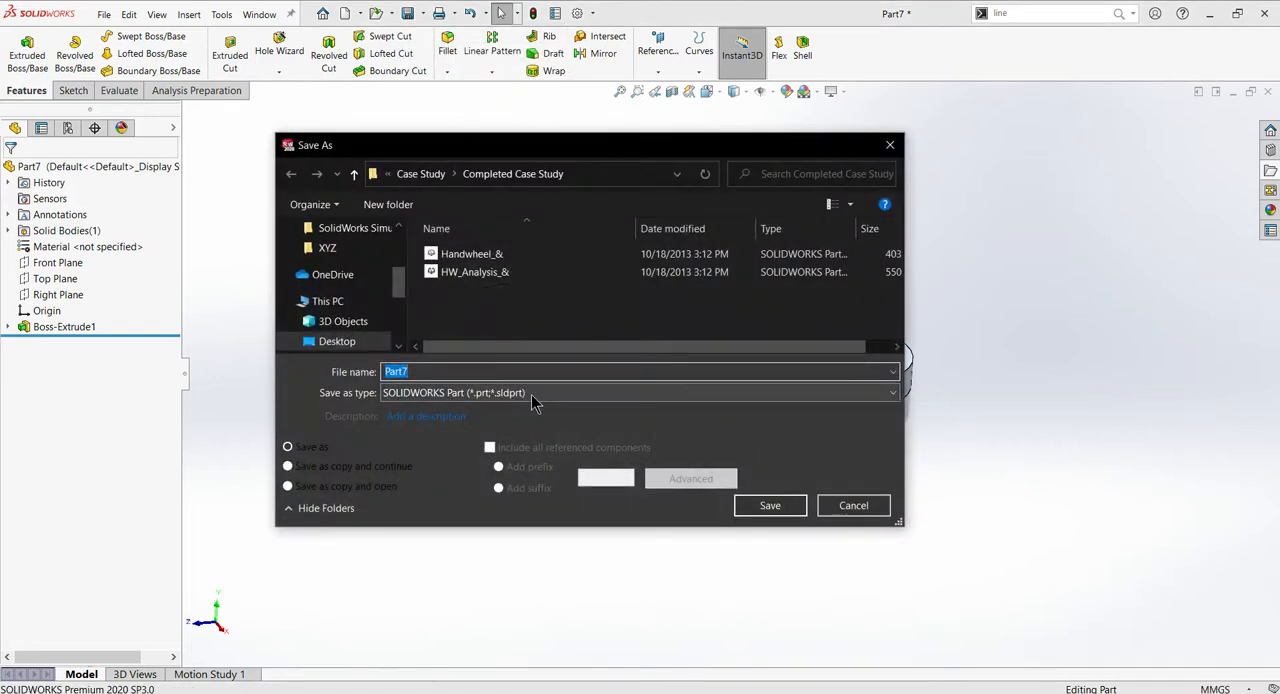
click(860, 505)
- Start saving the part and create a new folder named Crane Hook Assembly on the Desktop
click(408, 13)
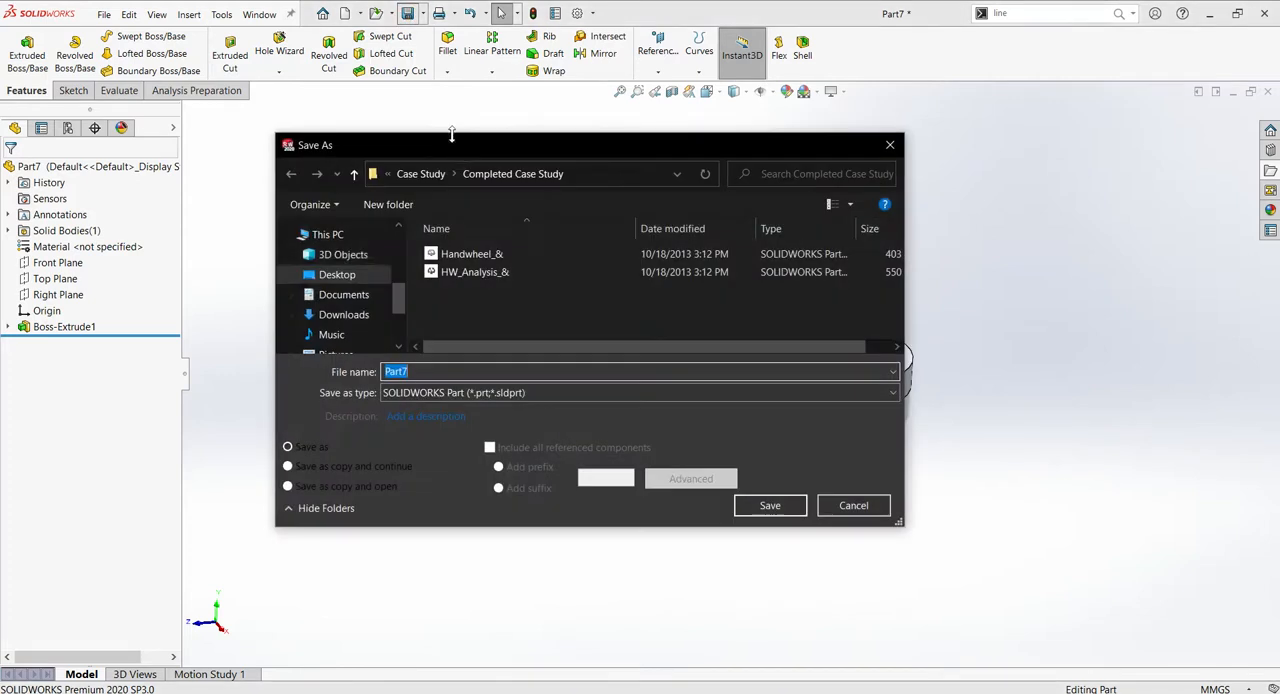
click(322, 280)
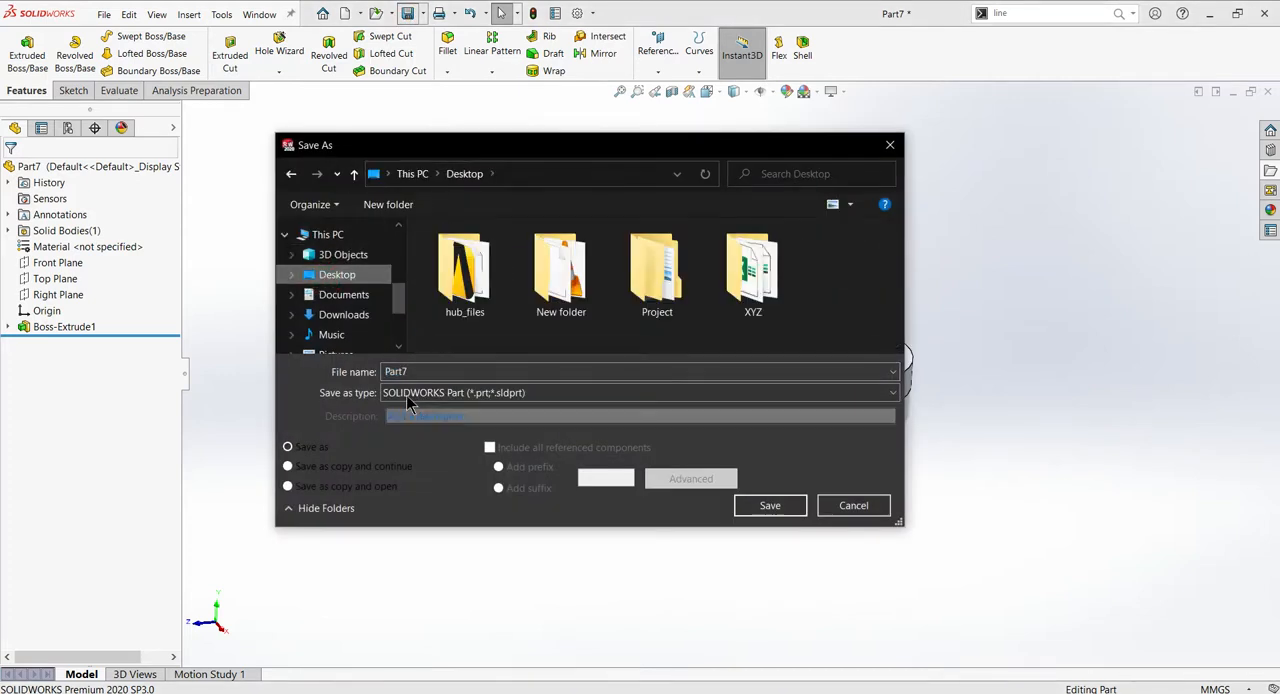
click(387, 204)
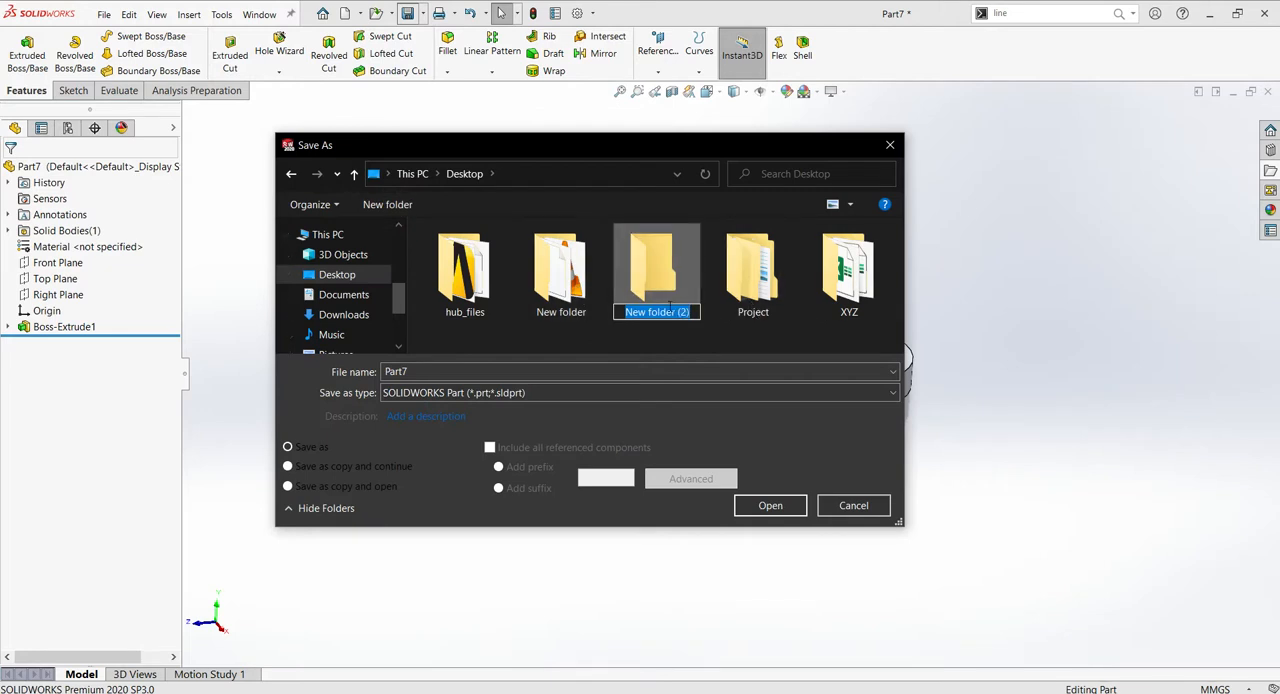
text(Cra)
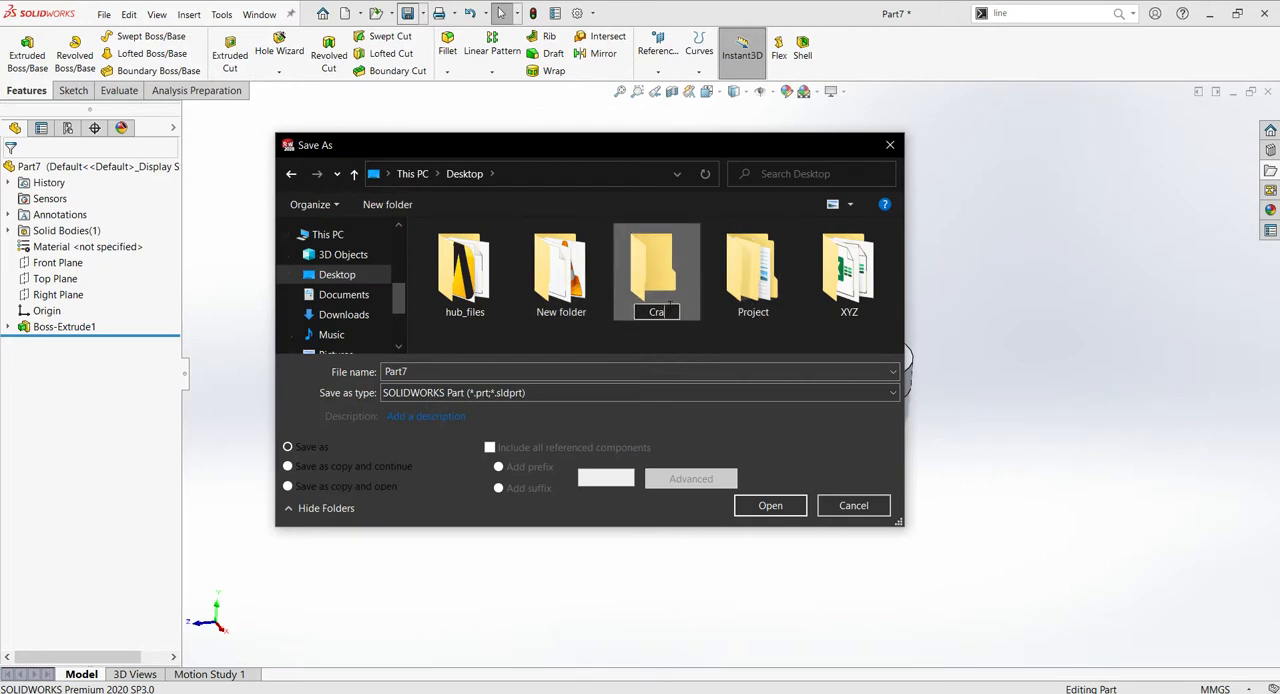
text(ne Hook ASS)
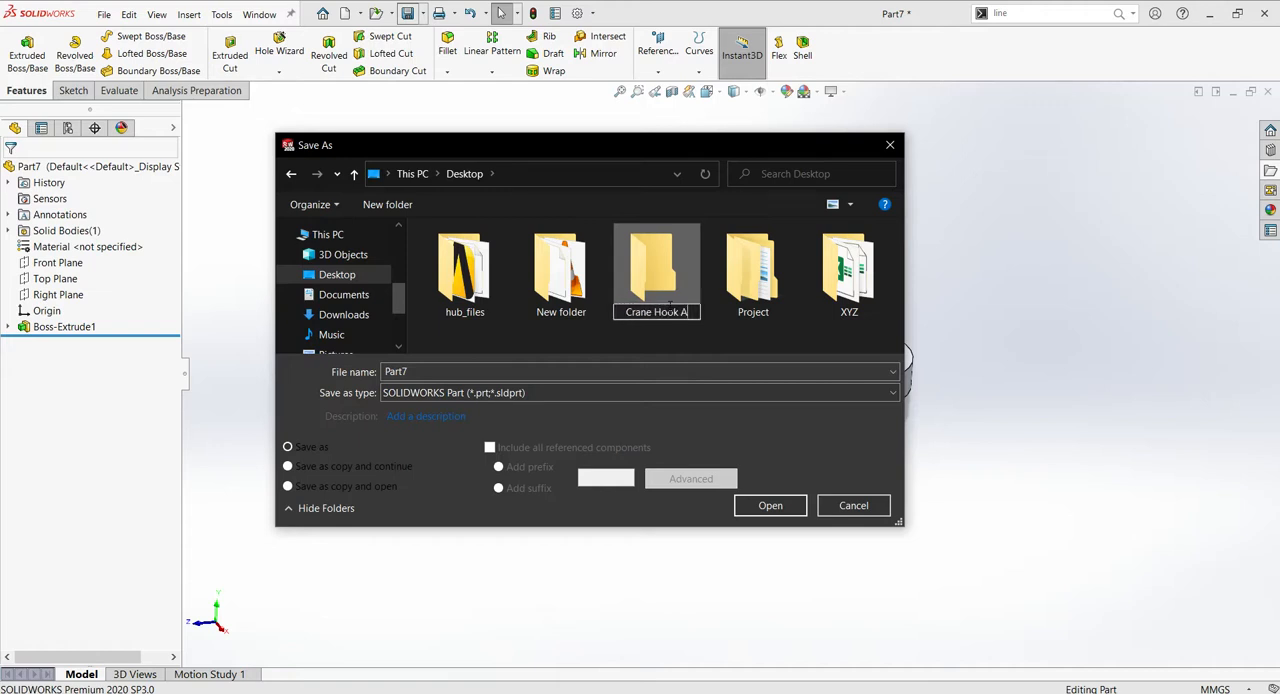
key(BackSpace)
key(BackSpace)
text(ssembly)
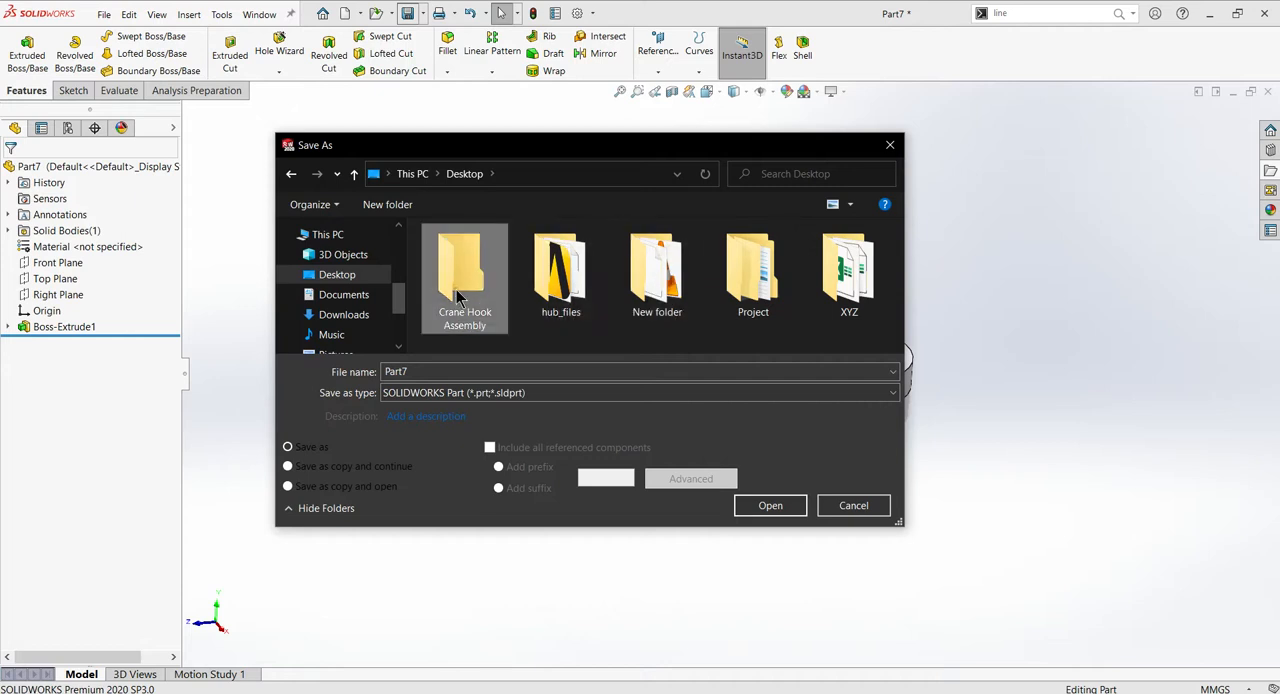
- Save the plate part as Support Plate in the Crane Hook Assembly folder
double_click(457, 292)
double_click(432, 371)
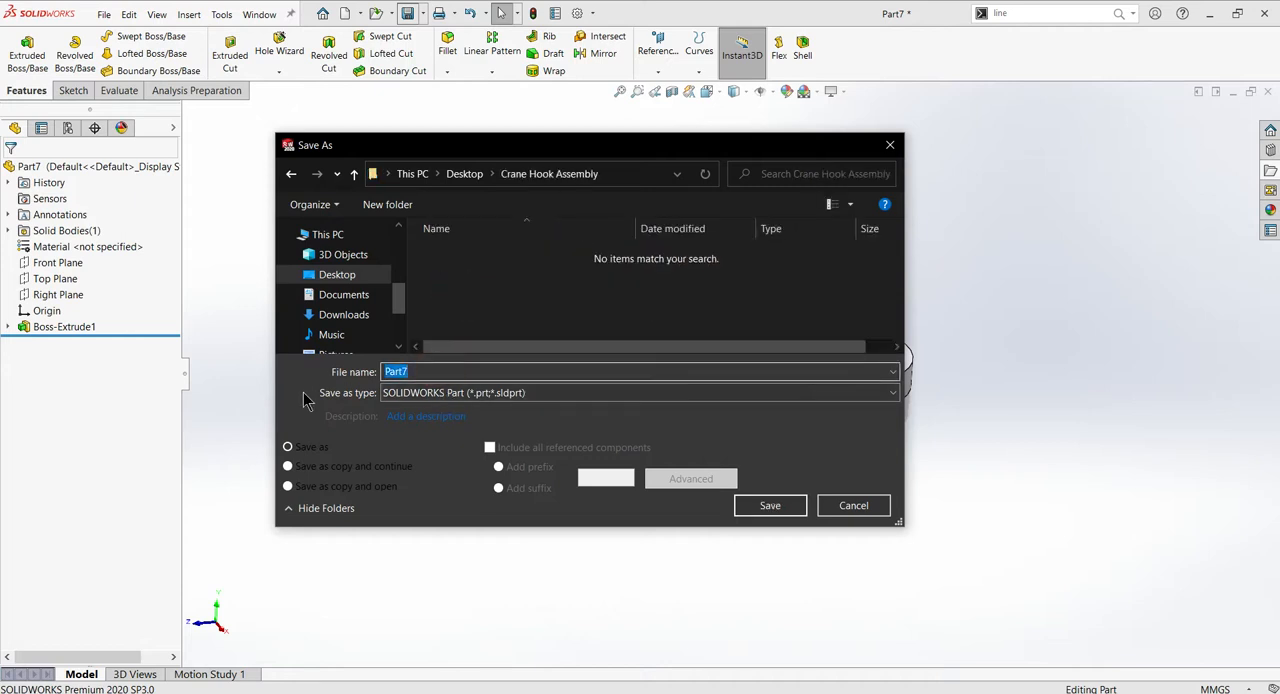
text(Support Plate)
click(767, 508)
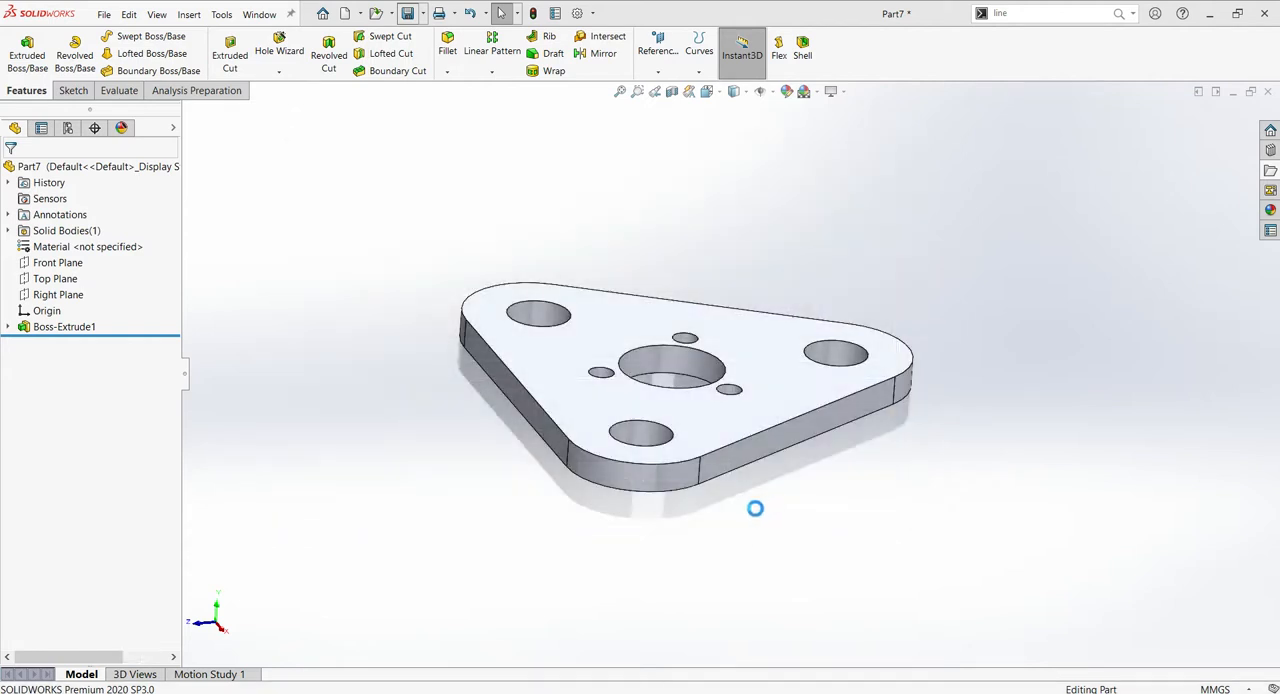
click(407, 13)
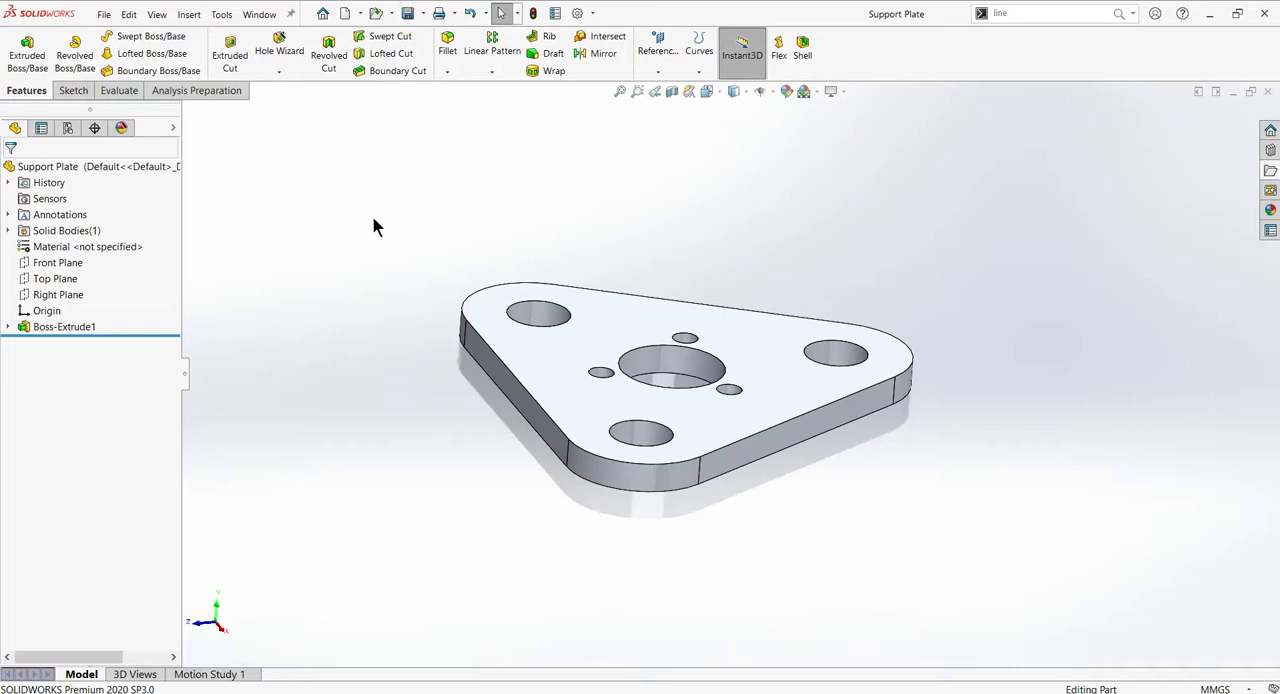